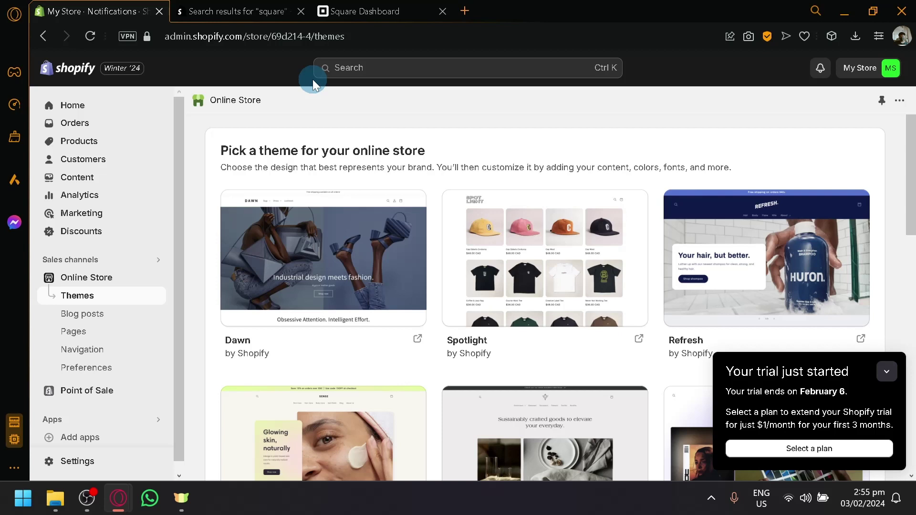
Show the Shopify admin home with the trial notice minimised, then go to the Square Dashboard tab
{"action": "left_click", "coordinate": [99, 108]}
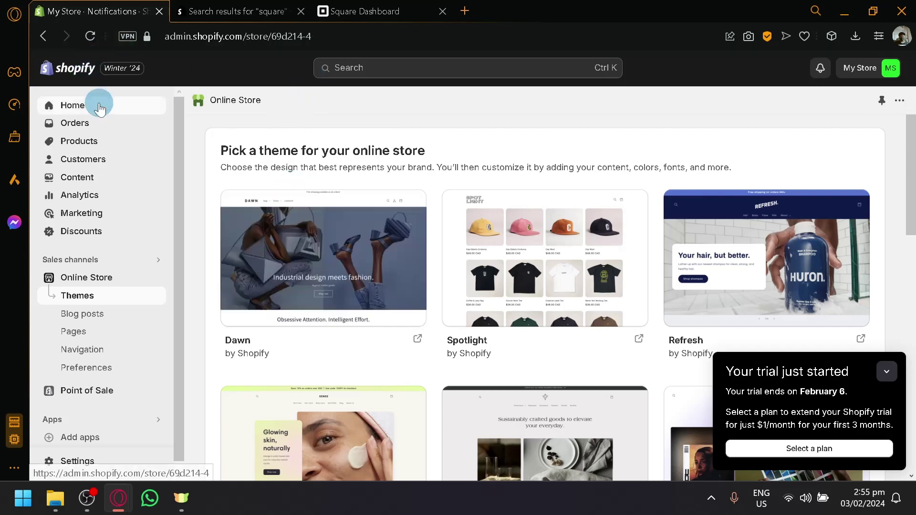
{"action": "left_click", "coordinate": [888, 373]}
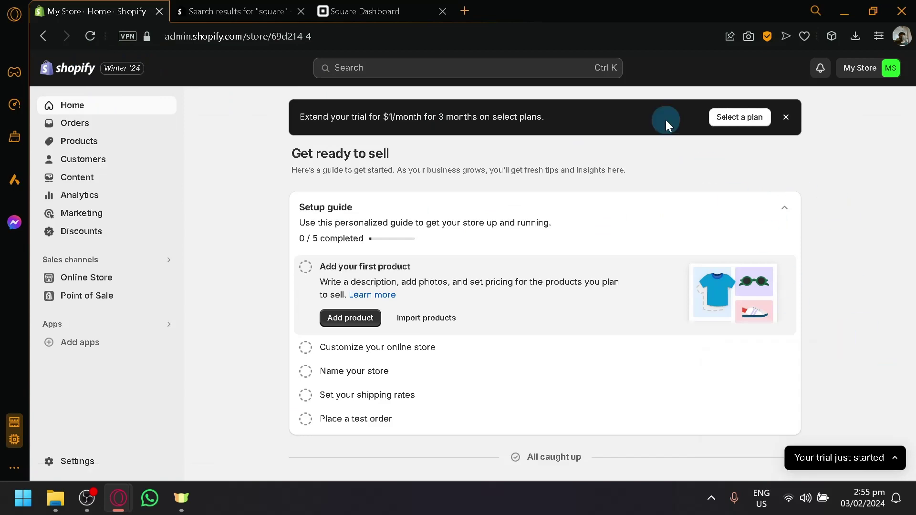
{"action": "left_click", "coordinate": [229, 11]}
{"action": "left_click", "coordinate": [350, 9]}
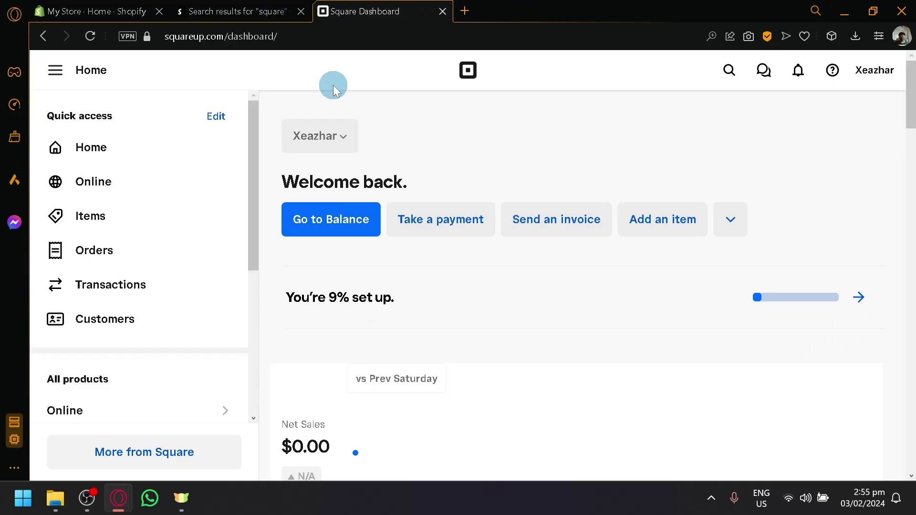
{"action": "scroll", "coordinate": [388, 272], "scroll_direction": "down", "scroll_amount": 5}
{"action": "scroll", "coordinate": [400, 252], "scroll_direction": "up", "scroll_amount": 5}
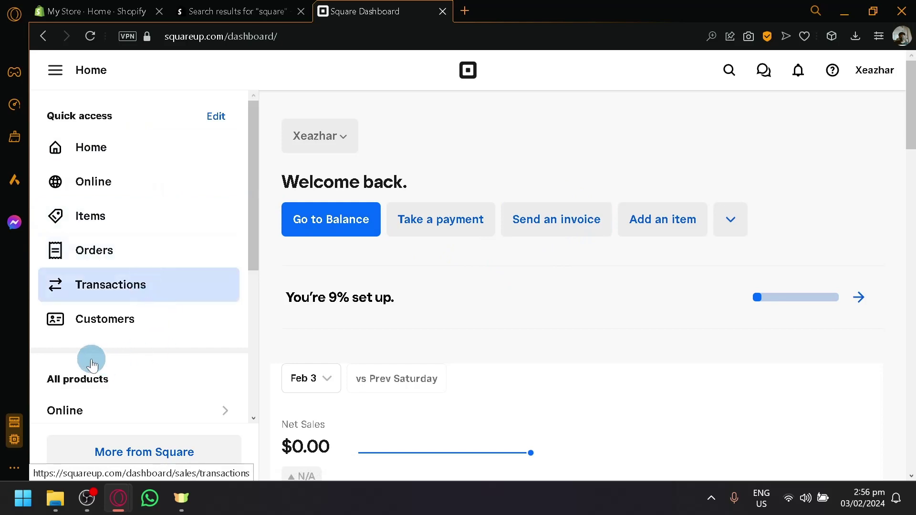
{"action": "scroll", "coordinate": [525, 248], "scroll_direction": "down", "scroll_amount": 5}
{"action": "scroll", "coordinate": [575, 243], "scroll_direction": "up", "scroll_amount": 2}
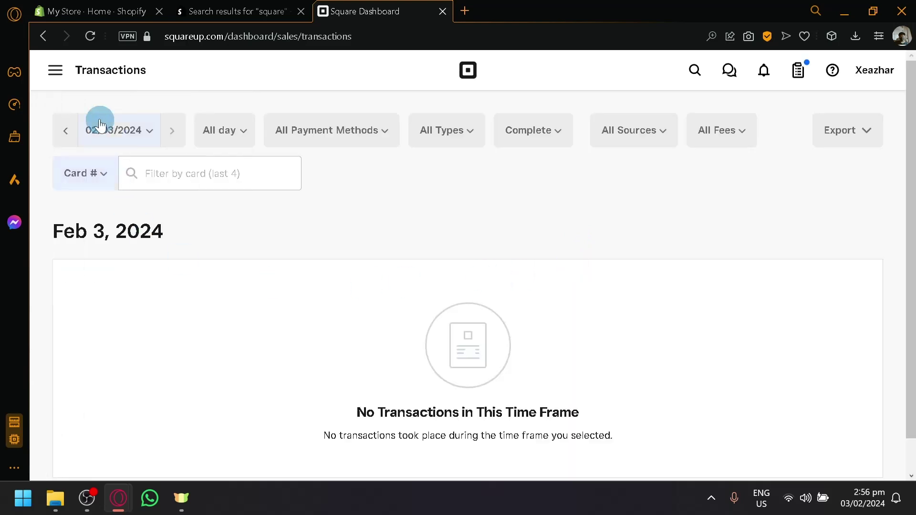
{"action": "left_click", "coordinate": [56, 73]}
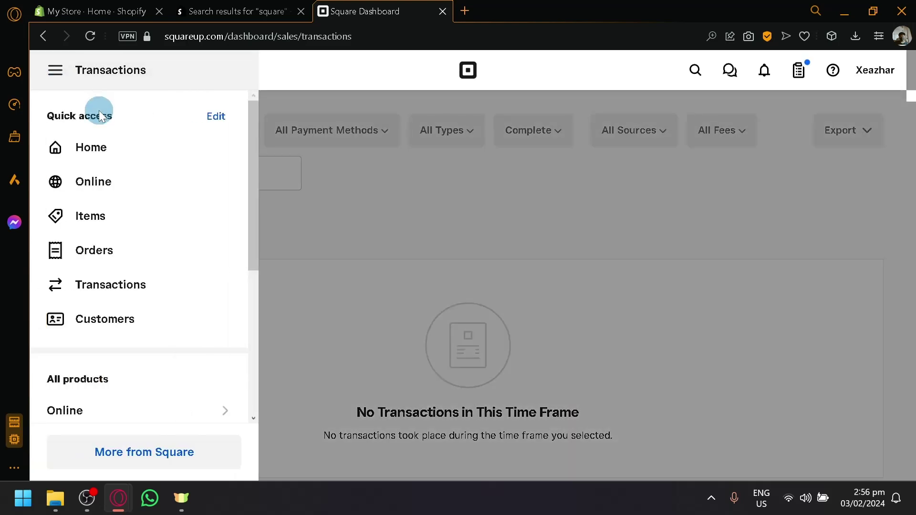
{"action": "left_click", "coordinate": [107, 149]}
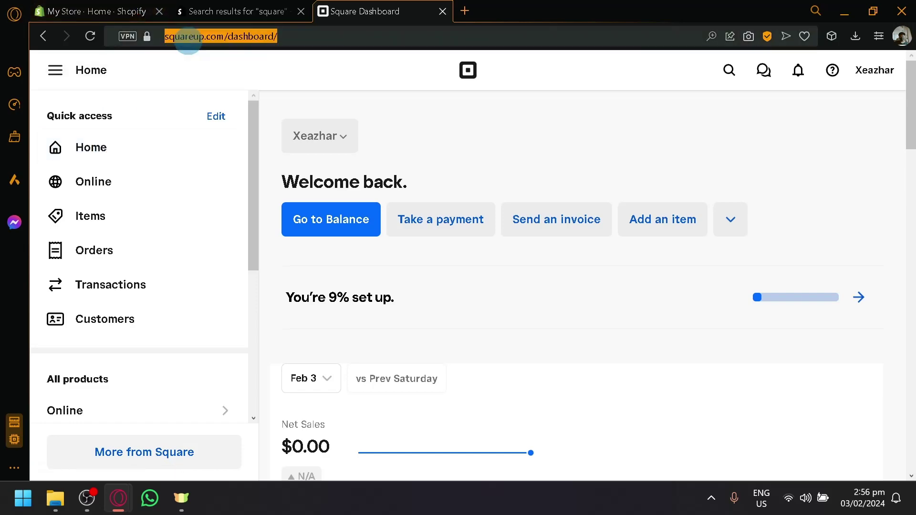
{"action": "double_click", "coordinate": [188, 41]}
{"action": "left_click", "coordinate": [405, 150]}
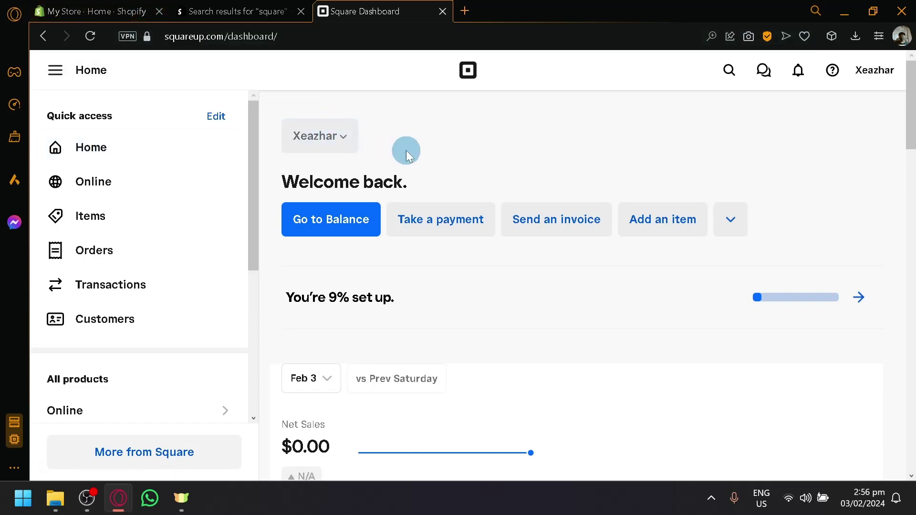
{"action": "scroll", "coordinate": [417, 203], "scroll_direction": "down", "scroll_amount": 6}
{"action": "scroll", "coordinate": [417, 202], "scroll_direction": "down", "scroll_amount": 5}
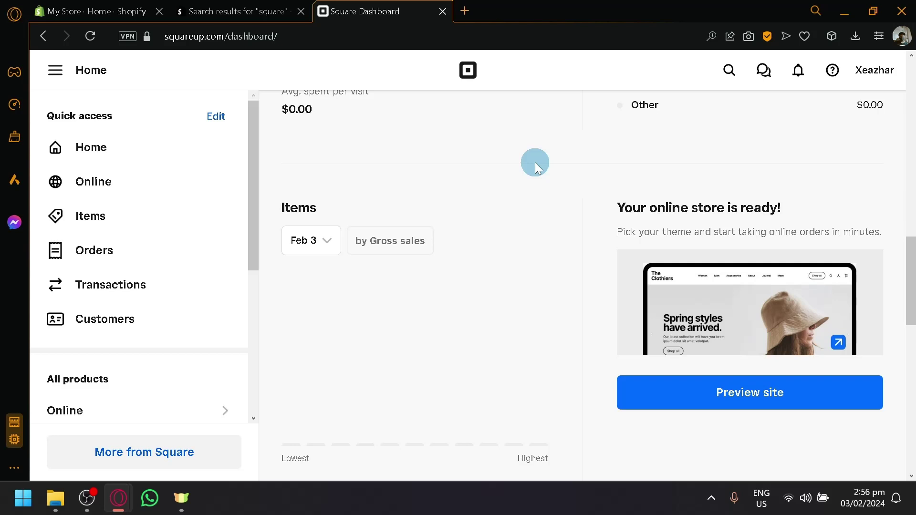
From the Shopify admin home, bring up the Picked for you app recommendations and scroll through them
{"action": "left_click", "coordinate": [93, 6]}
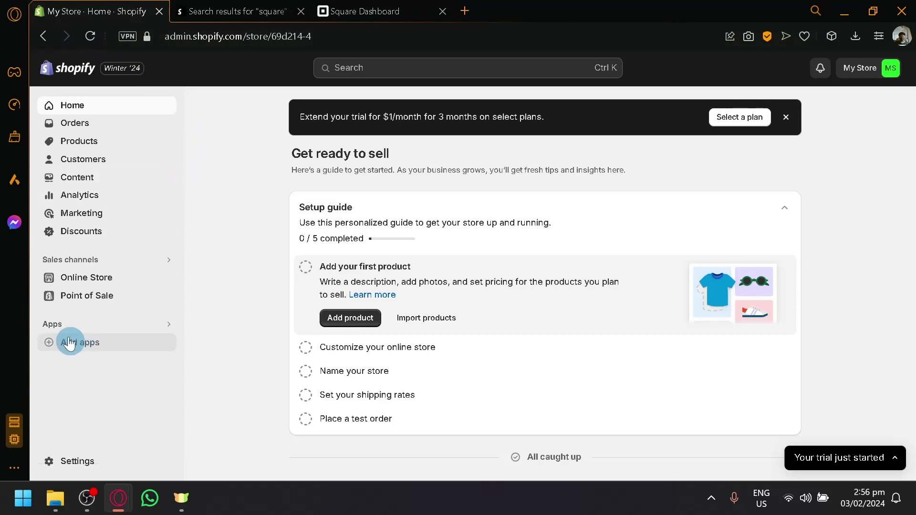
{"action": "left_click", "coordinate": [83, 352]}
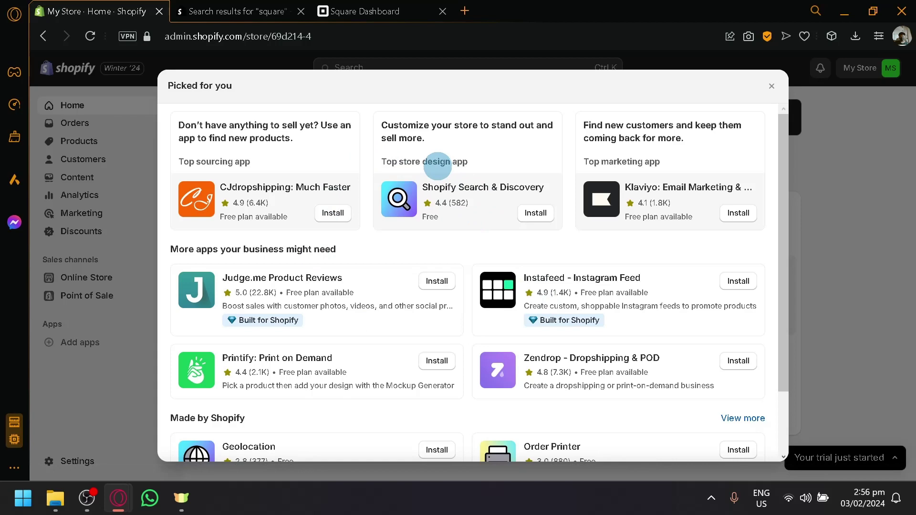
{"action": "scroll", "coordinate": [437, 166], "scroll_direction": "down", "scroll_amount": 2}
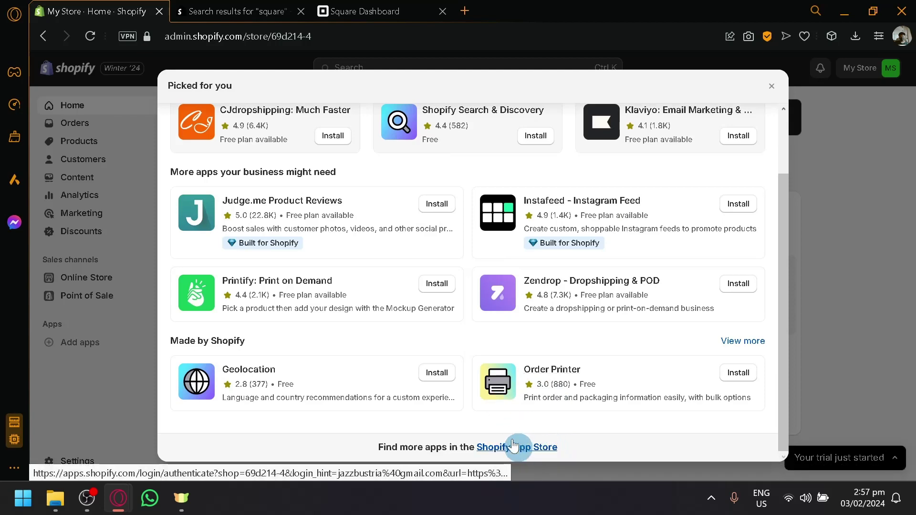
{"action": "scroll", "coordinate": [184, 143], "scroll_direction": "up", "scroll_amount": 2}
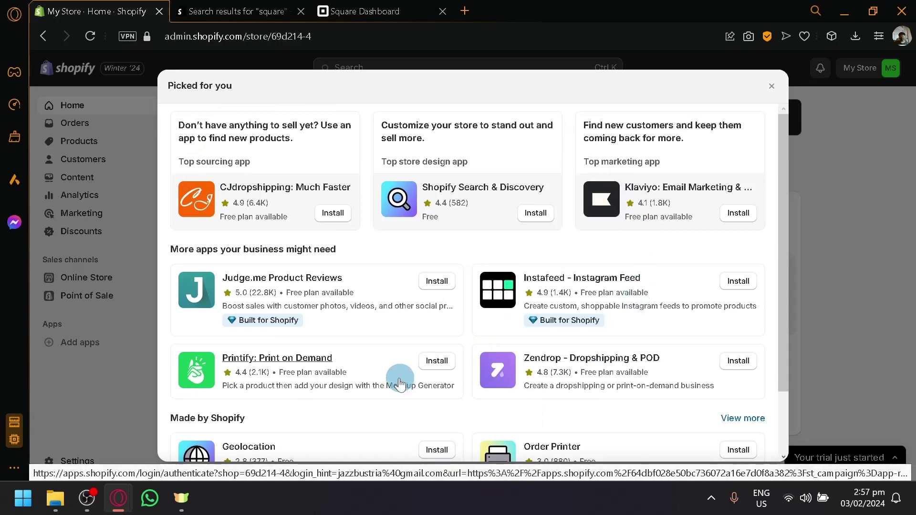
{"action": "scroll", "coordinate": [606, 290], "scroll_direction": "down", "scroll_amount": 2}
{"action": "scroll", "coordinate": [534, 278], "scroll_direction": "up", "scroll_amount": 2}
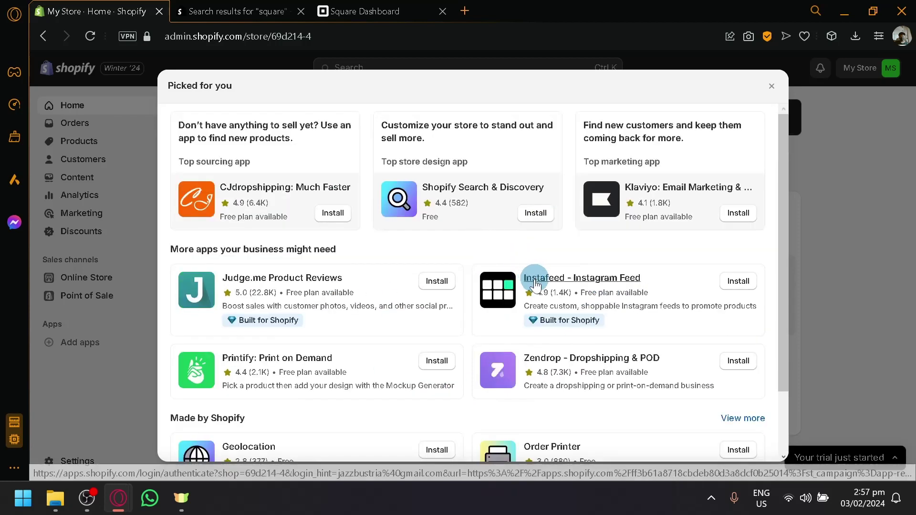
{"action": "scroll", "coordinate": [563, 368], "scroll_direction": "down", "scroll_amount": 2}
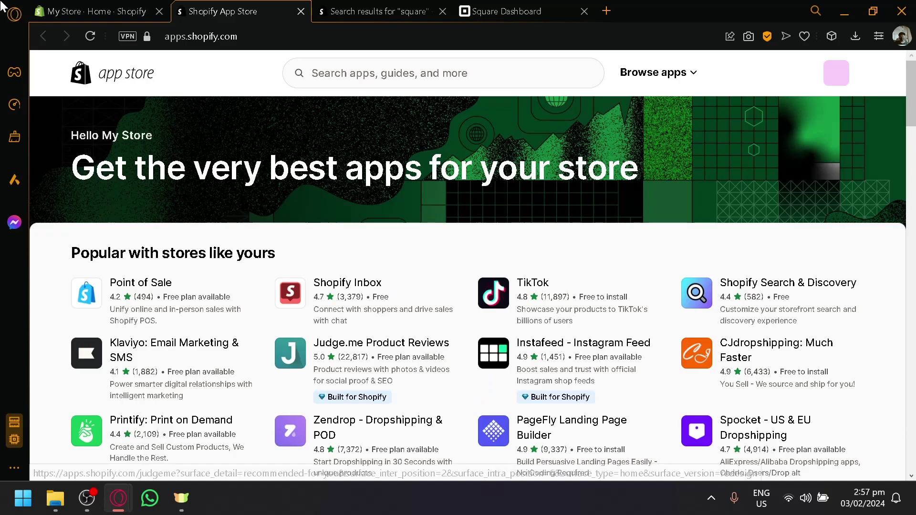
Show the App Store search results for 'square' and close the separate App Store home tab
{"action": "scroll", "coordinate": [458, 198], "scroll_direction": "down", "scroll_amount": 15}
{"action": "scroll", "coordinate": [513, 222], "scroll_direction": "down", "scroll_amount": 12}
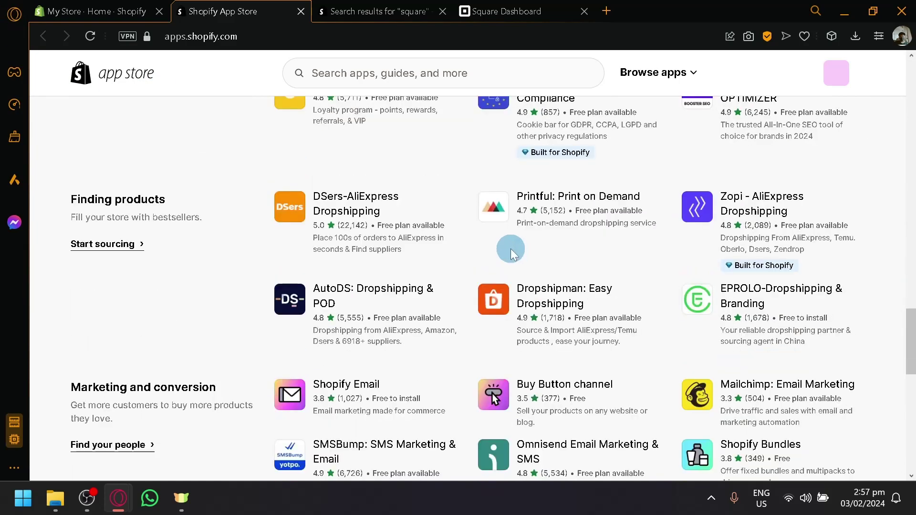
{"action": "scroll", "coordinate": [509, 248], "scroll_direction": "up", "scroll_amount": 20}
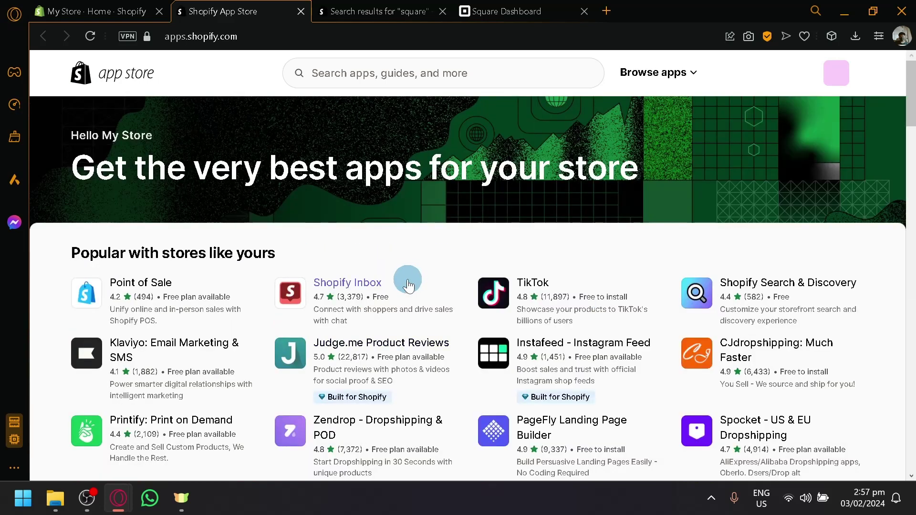
{"action": "left_click", "coordinate": [377, 7]}
{"action": "left_click", "coordinate": [301, 11]}
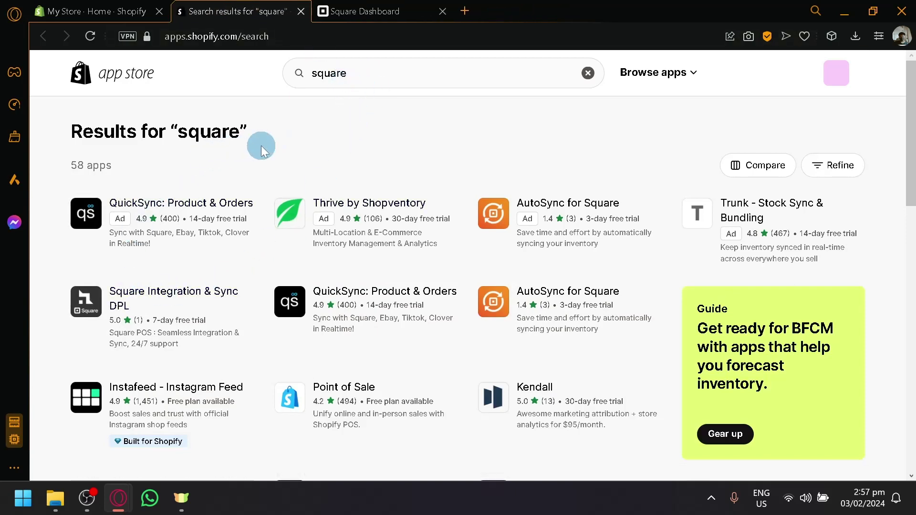
{"action": "scroll", "coordinate": [725, 413], "scroll_direction": "down", "scroll_amount": 4}
{"action": "scroll", "coordinate": [725, 413], "scroll_direction": "up", "scroll_amount": 4}
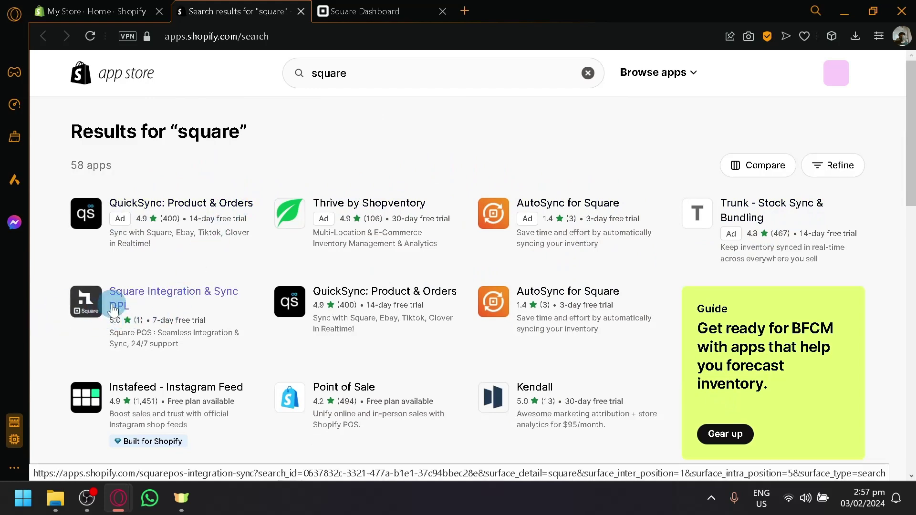
{"action": "scroll", "coordinate": [135, 348], "scroll_direction": "up", "scroll_amount": 5}
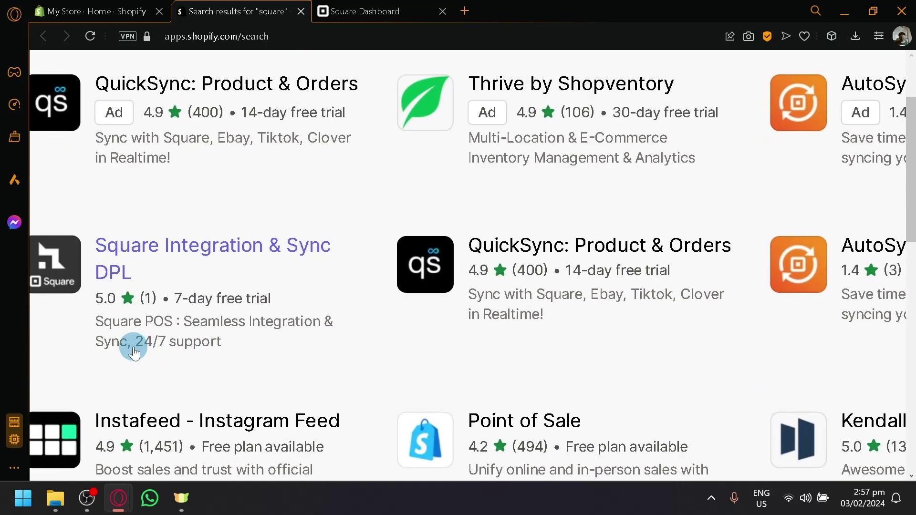
Open the Square Integration & Sync DPL listing in a new tab and reset the results page zoom
{"action": "right_click", "coordinate": [217, 254]}
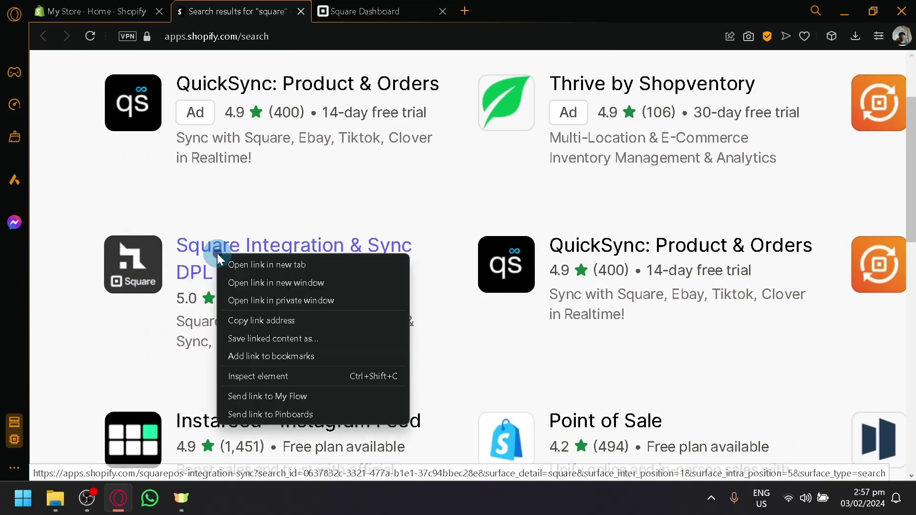
{"action": "left_click", "coordinate": [254, 263]}
{"action": "scroll", "coordinate": [232, 284], "scroll_direction": "right", "scroll_amount": 5}
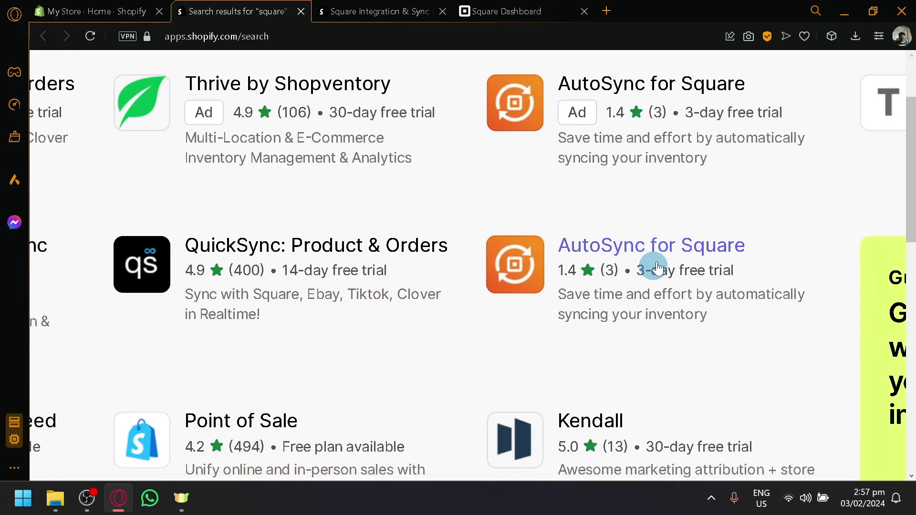
{"action": "scroll", "coordinate": [629, 260], "scroll_direction": "left", "scroll_amount": 1}
{"action": "scroll", "coordinate": [629, 260], "scroll_direction": "left", "scroll_amount": 1}
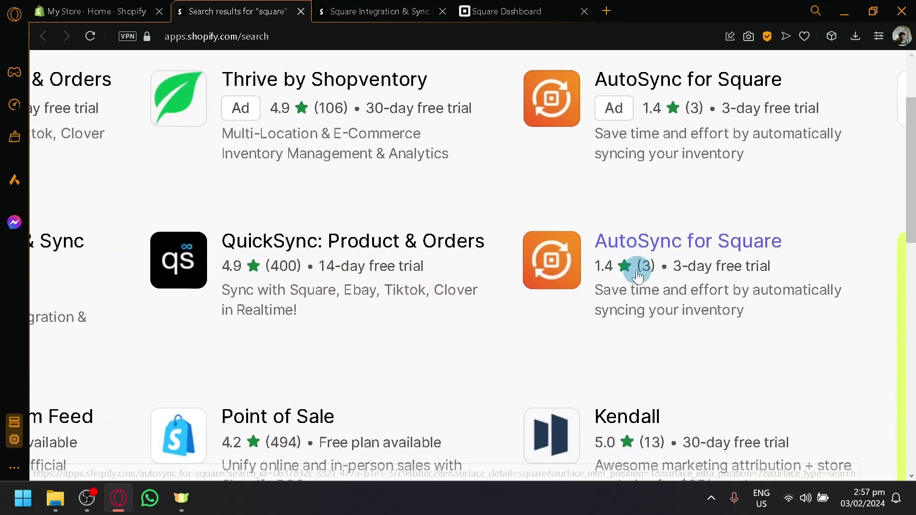
{"action": "key", "text": "ctrl+0"}
{"action": "scroll", "coordinate": [578, 317], "scroll_direction": "down", "scroll_amount": 4}
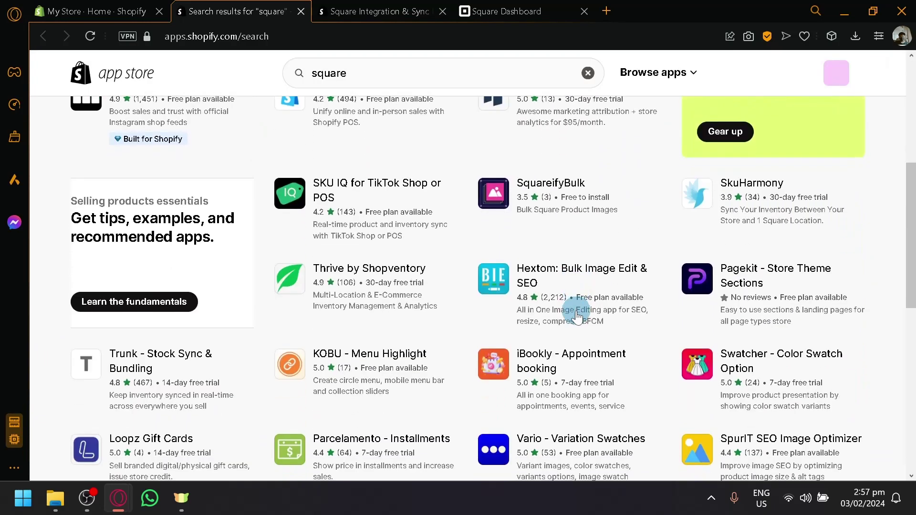
{"action": "scroll", "coordinate": [578, 316], "scroll_direction": "down", "scroll_amount": 2}
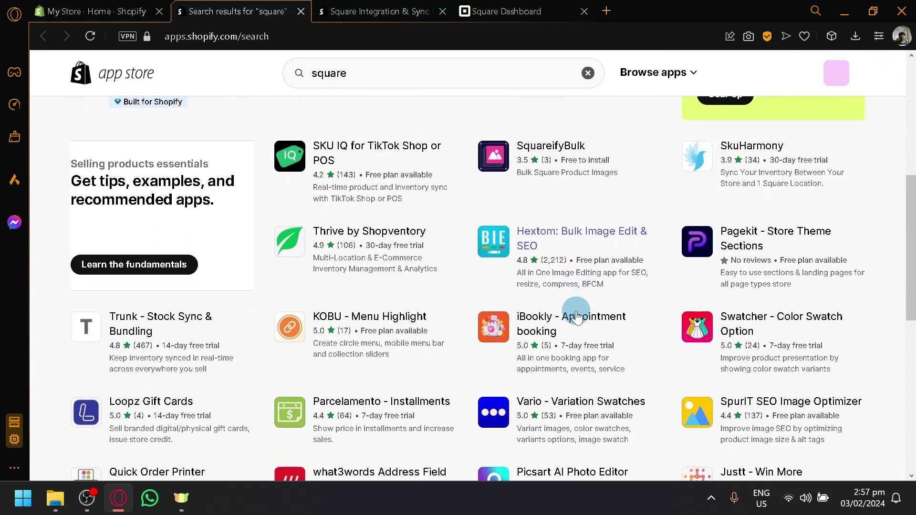
{"action": "scroll", "coordinate": [578, 317], "scroll_direction": "down", "scroll_amount": 2}
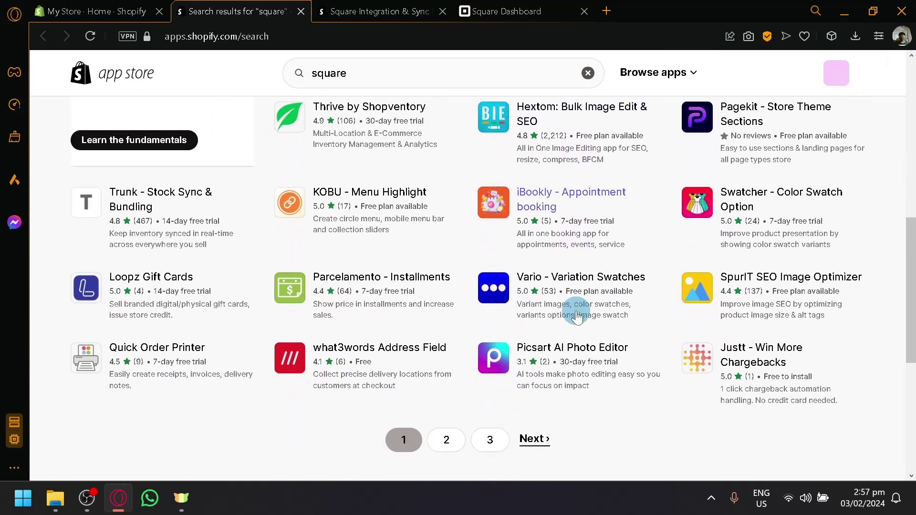
{"action": "scroll", "coordinate": [578, 316], "scroll_direction": "up", "scroll_amount": 8}
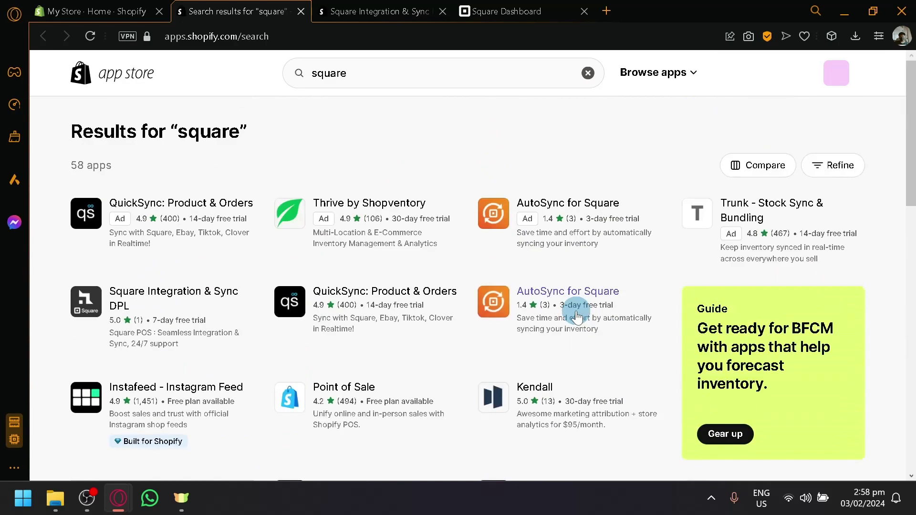
On the Square Integration & Sync DPL listing, highlight the 7-day free trial and $9.99/month price
{"action": "left_click", "coordinate": [375, 11]}
{"action": "left_click", "coordinate": [483, 11]}
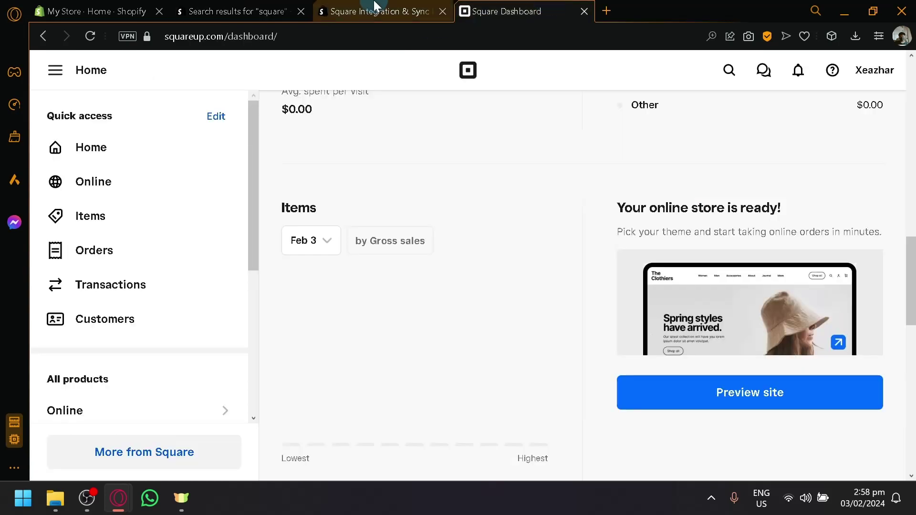
{"action": "left_click", "coordinate": [374, 10]}
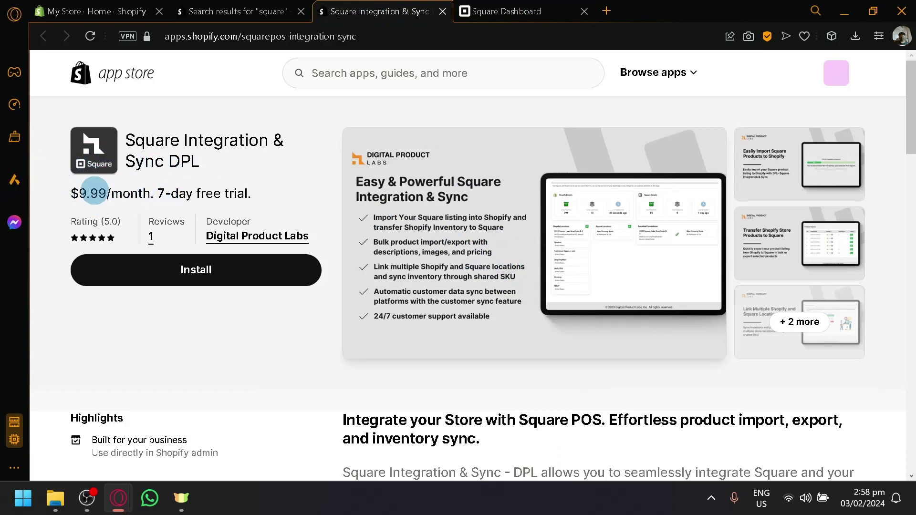
{"action": "left_click_drag", "start_coordinate": [153, 197], "coordinate": [304, 193]}
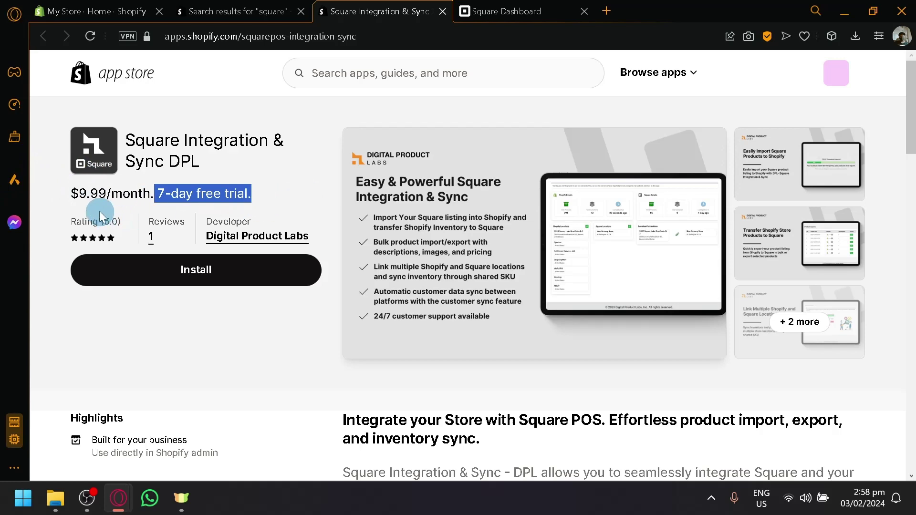
{"action": "left_click", "coordinate": [76, 195]}
{"action": "left_click_drag", "start_coordinate": [76, 195], "coordinate": [129, 192]}
{"action": "left_click", "coordinate": [330, 361]}
Scroll through the listing's features and reviews, highlighting a feature line, then return to Square Dashboard
{"action": "scroll", "coordinate": [329, 362], "scroll_direction": "down", "scroll_amount": 3}
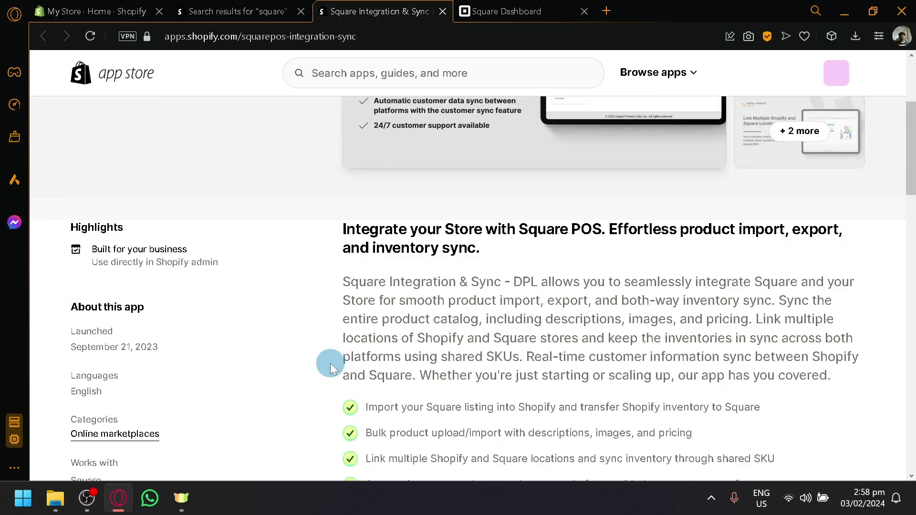
{"action": "scroll", "coordinate": [330, 363], "scroll_direction": "up", "scroll_amount": 3}
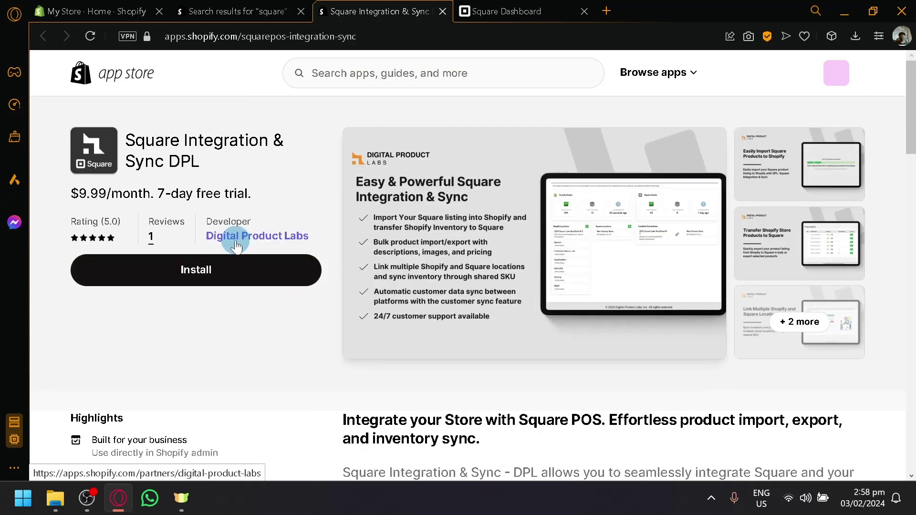
{"action": "scroll", "coordinate": [284, 267], "scroll_direction": "down", "scroll_amount": 15}
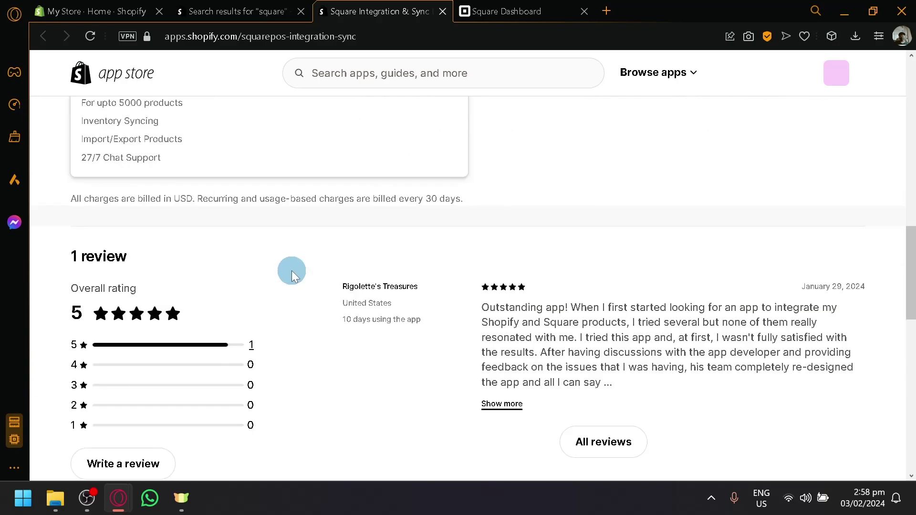
{"action": "scroll", "coordinate": [292, 265], "scroll_direction": "down", "scroll_amount": 8}
{"action": "scroll", "coordinate": [293, 258], "scroll_direction": "up", "scroll_amount": 15}
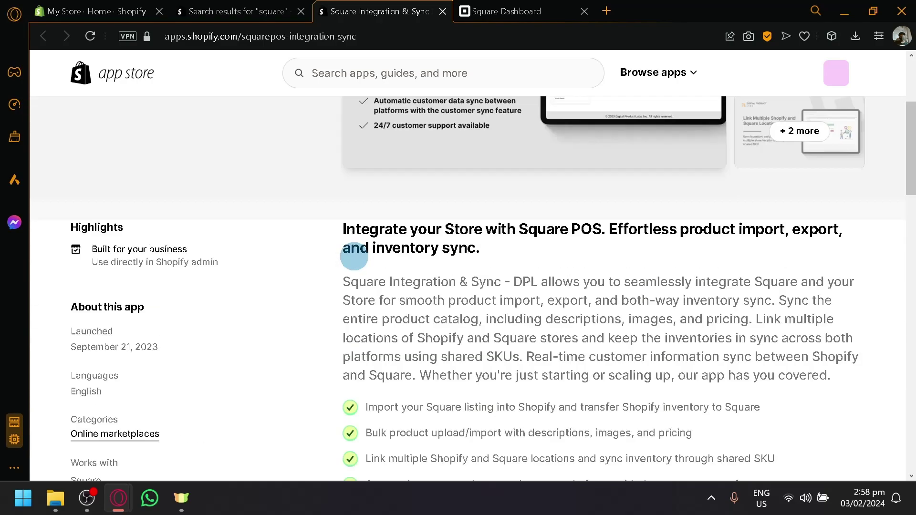
{"action": "scroll", "coordinate": [354, 258], "scroll_direction": "down", "scroll_amount": 2}
{"action": "left_click_drag", "start_coordinate": [363, 311], "coordinate": [770, 298]}
{"action": "left_click", "coordinate": [764, 299]}
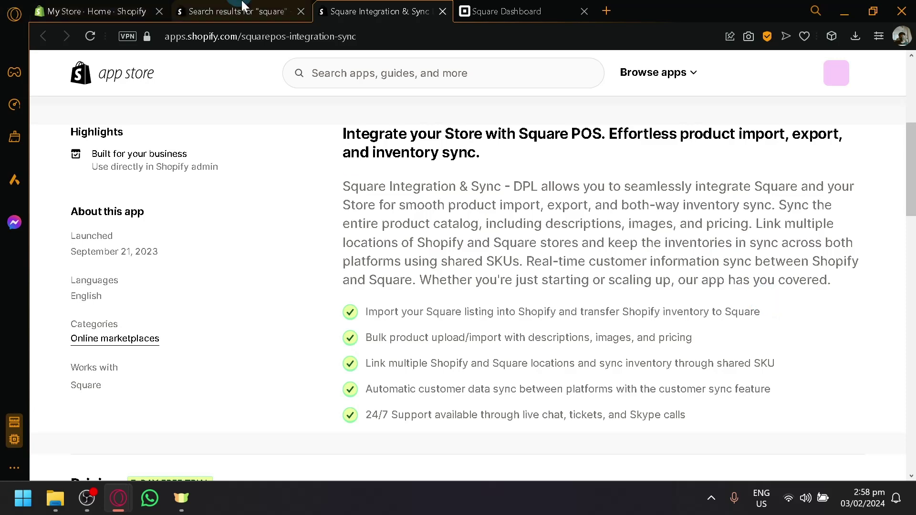
{"action": "left_click", "coordinate": [506, 11]}
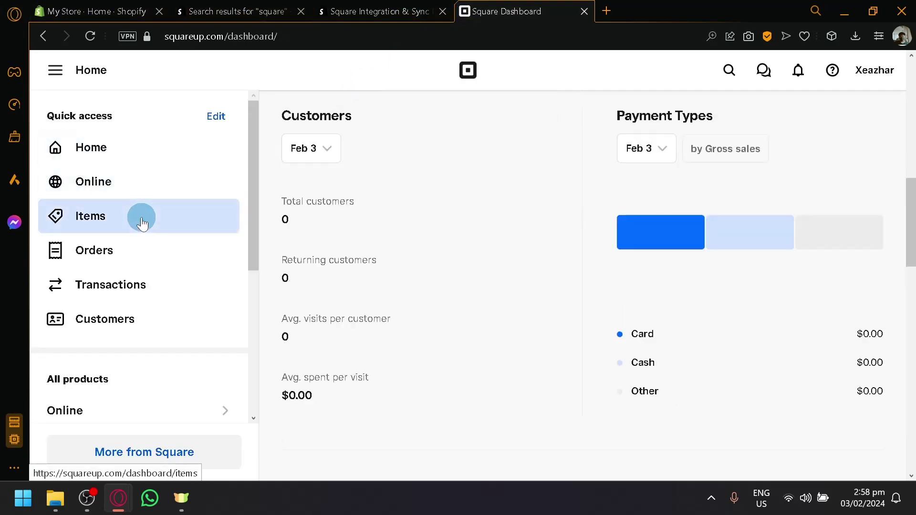
View Square's Item library with Testing at $1.00/ea, preview the online site, and dismiss its tip
{"action": "left_click", "coordinate": [142, 223]}
{"action": "scroll", "coordinate": [415, 248], "scroll_direction": "down", "scroll_amount": 2}
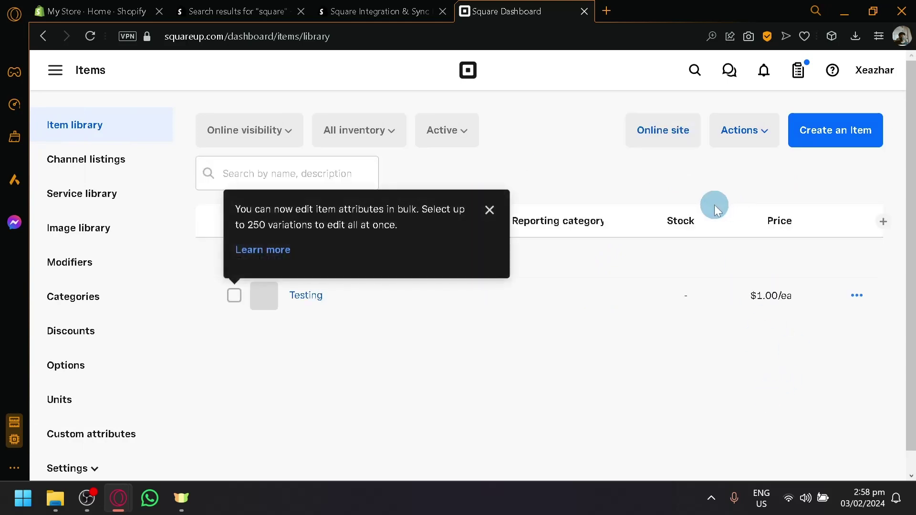
{"action": "left_click", "coordinate": [491, 211]}
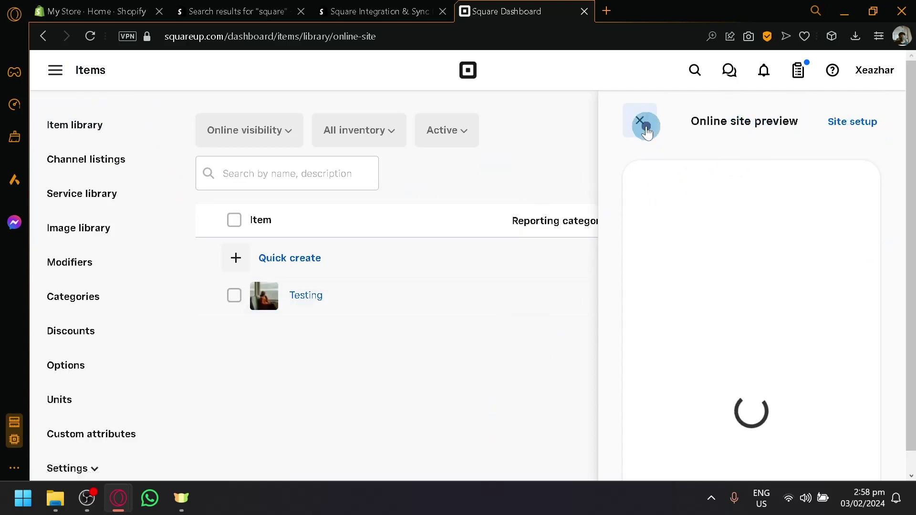
{"action": "left_click", "coordinate": [641, 122]}
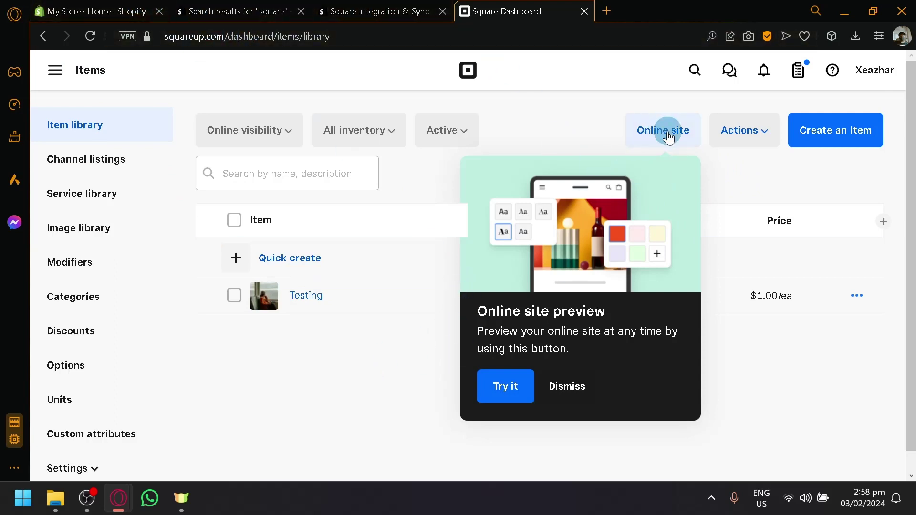
{"action": "left_click", "coordinate": [549, 387]}
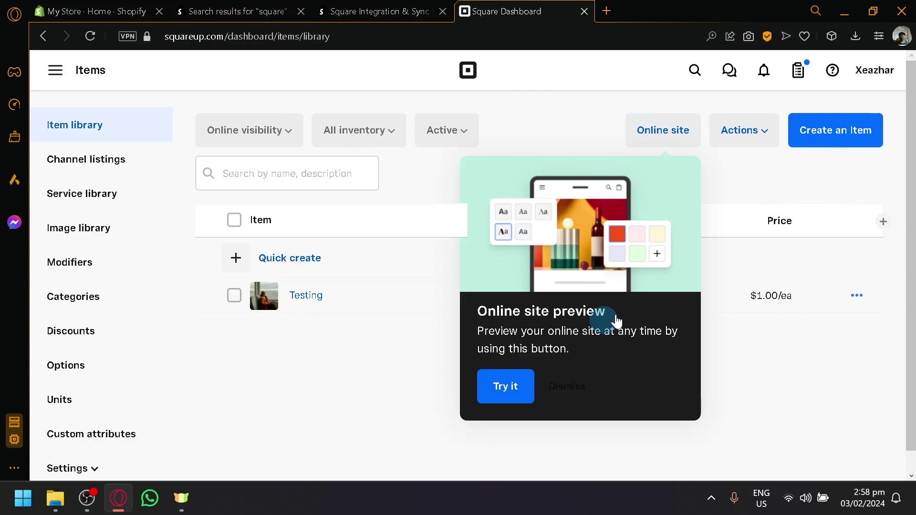
{"action": "left_click", "coordinate": [121, 9]}
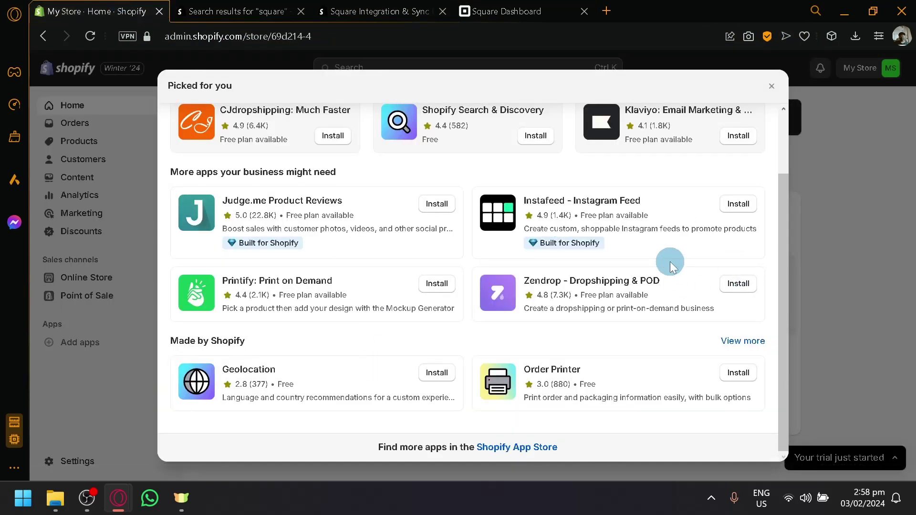
Close Shopify's Picked for you apps list and open the store's Products page
{"action": "left_click", "coordinate": [380, 10]}
{"action": "left_click", "coordinate": [62, 10]}
{"action": "left_click", "coordinate": [772, 86]}
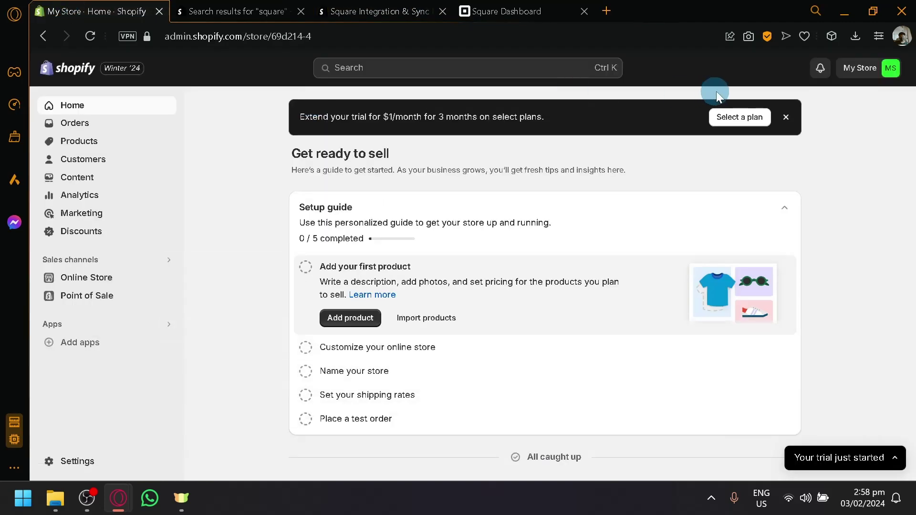
{"action": "left_click", "coordinate": [79, 142]}
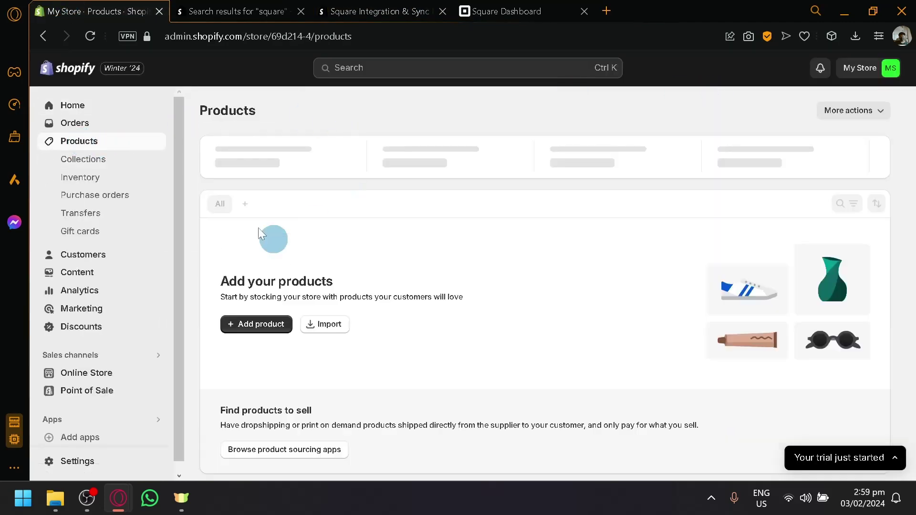
Check the listing's bulk product upload/import feature line, then return to the empty Products page
{"action": "left_click", "coordinate": [528, 6]}
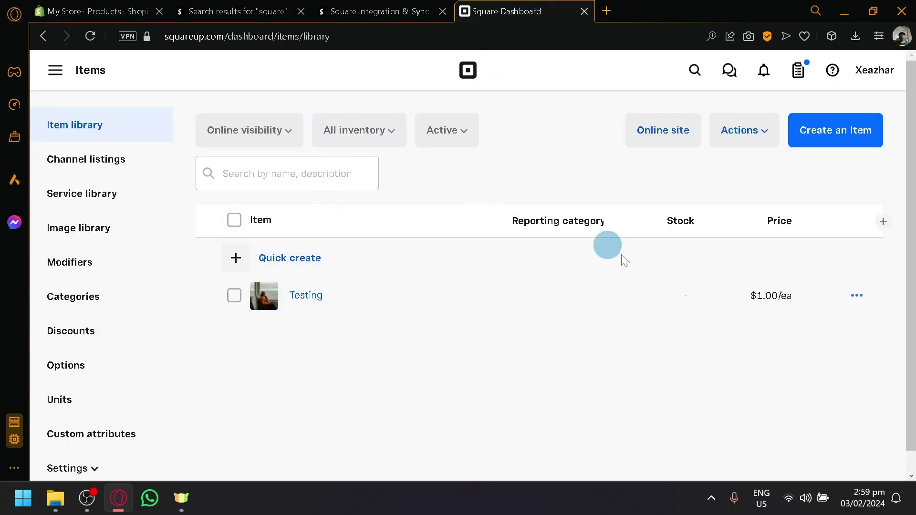
{"action": "left_click", "coordinate": [339, 11]}
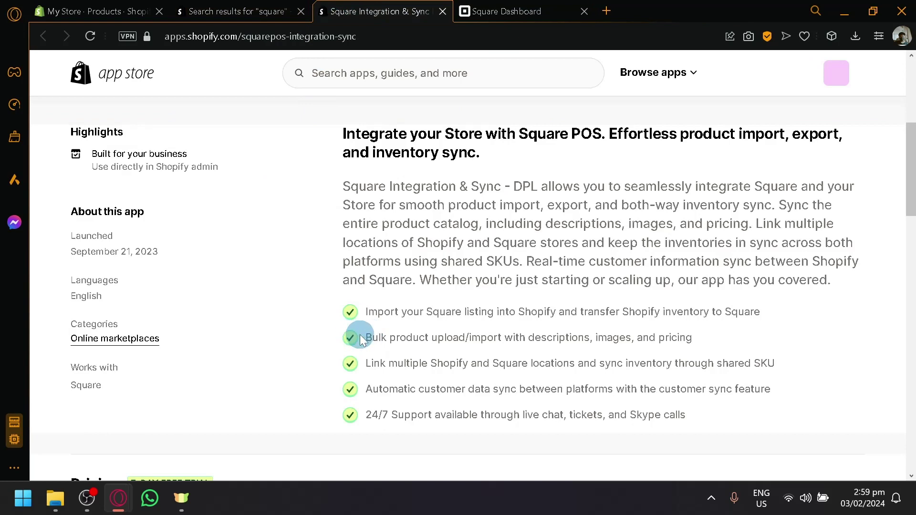
{"action": "left_click_drag", "start_coordinate": [365, 339], "coordinate": [628, 336]}
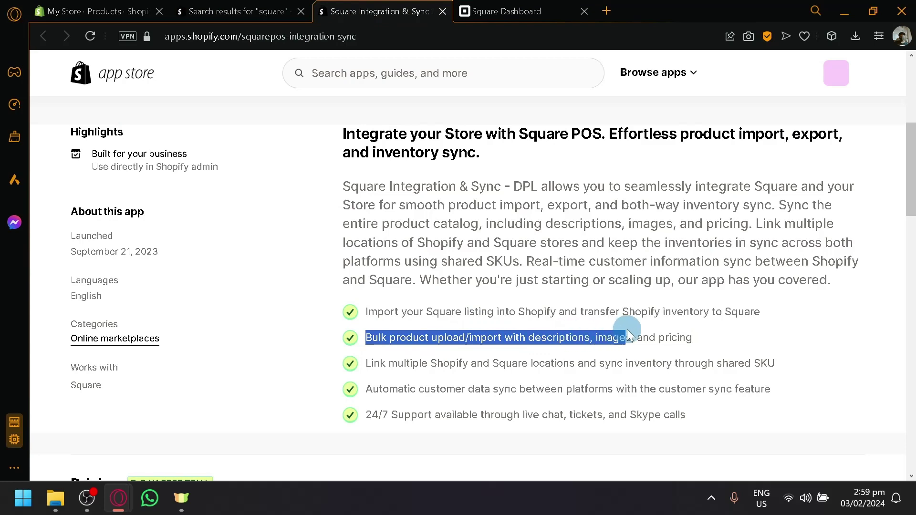
{"action": "left_click", "coordinate": [706, 340]}
{"action": "left_click", "coordinate": [72, 6]}
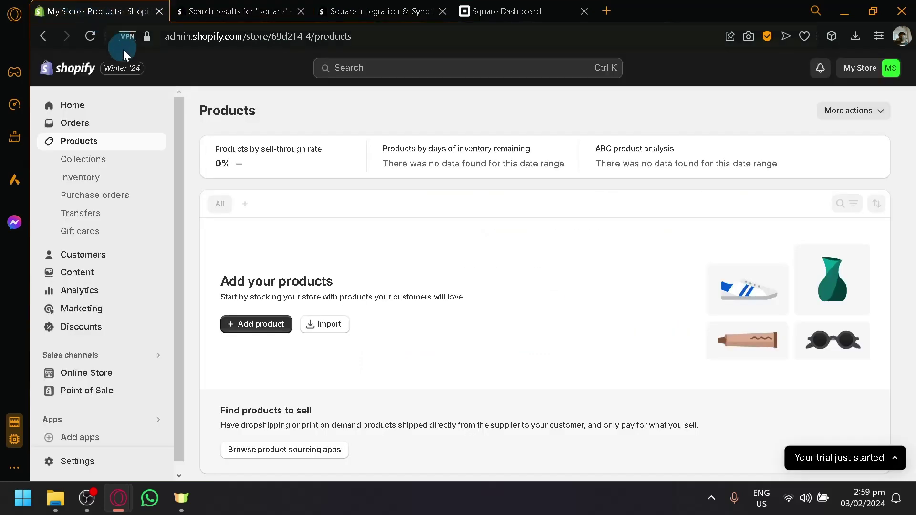
Open and cancel the Import products by CSV dialog, then return to Square's Item library
{"action": "left_click", "coordinate": [329, 325]}
{"action": "left_click_drag", "start_coordinate": [393, 196], "coordinate": [292, 199]}
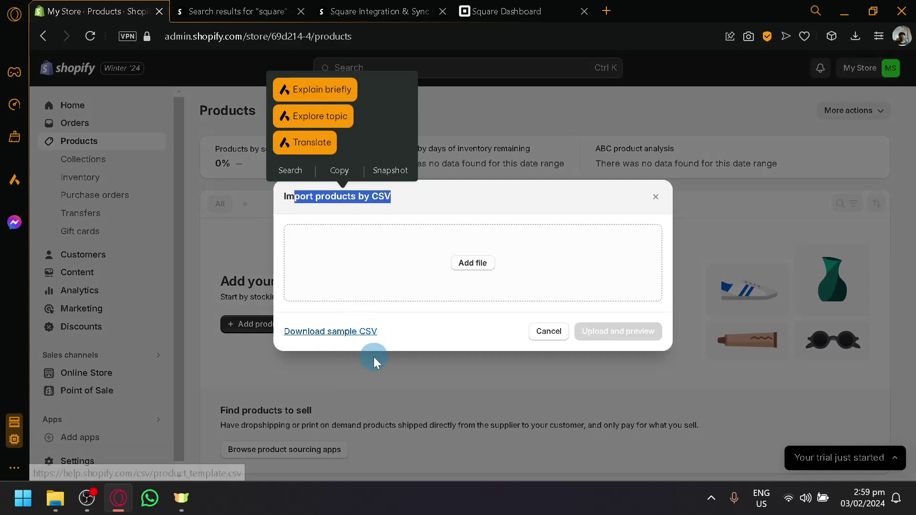
{"action": "left_click", "coordinate": [401, 380]}
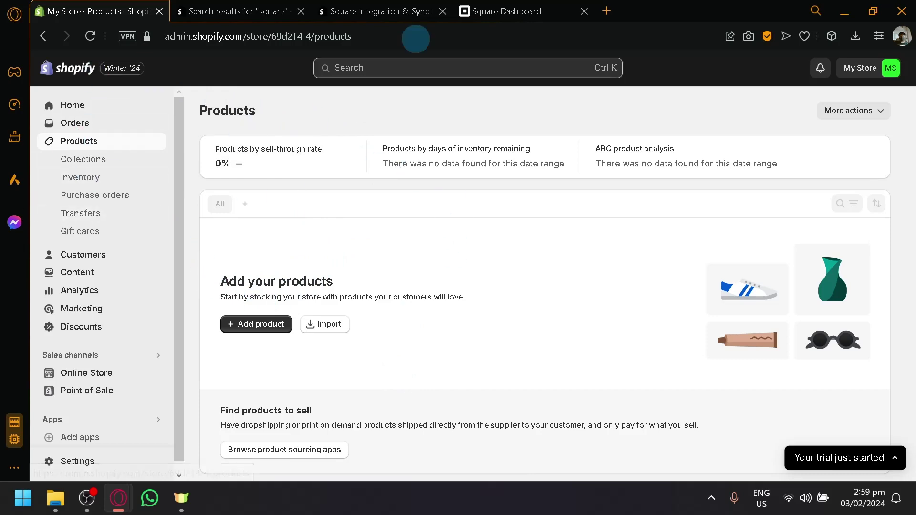
{"action": "left_click", "coordinate": [477, 11]}
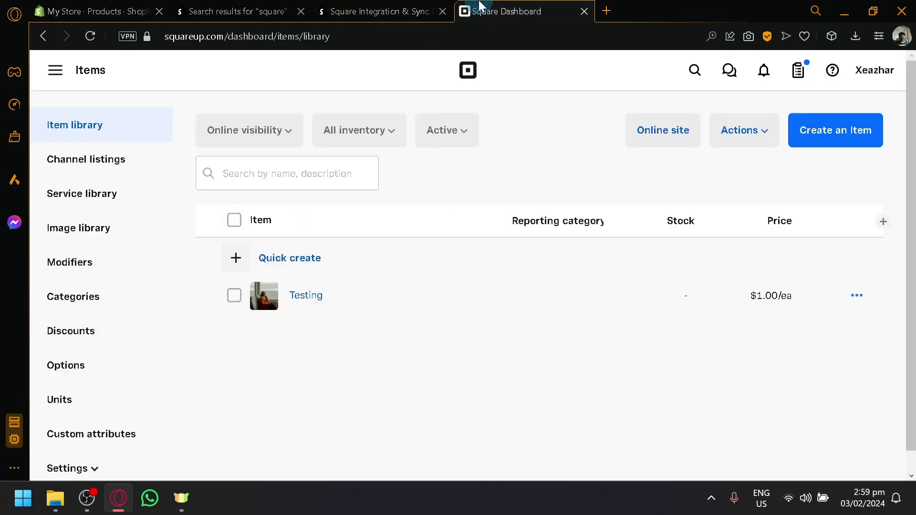
{"action": "left_click", "coordinate": [92, 10]}
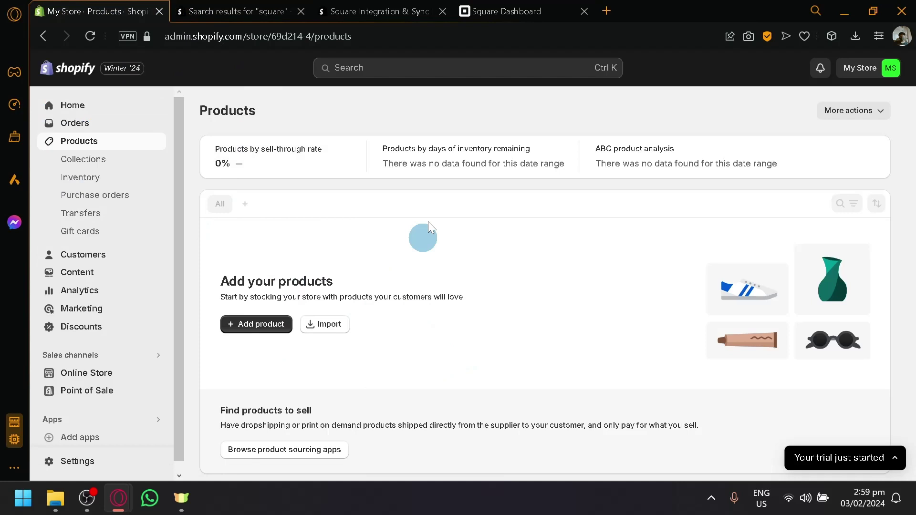
{"action": "left_click", "coordinate": [487, 11]}
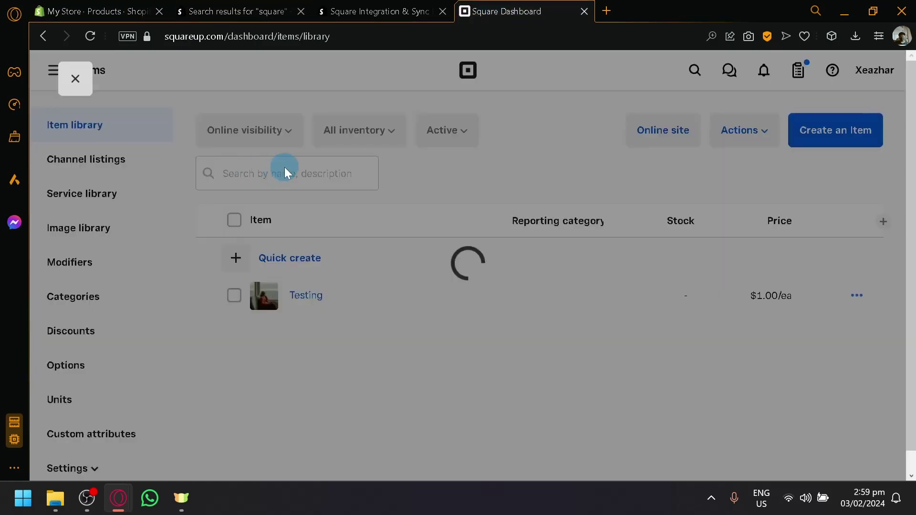
{"action": "left_click", "coordinate": [75, 77]}
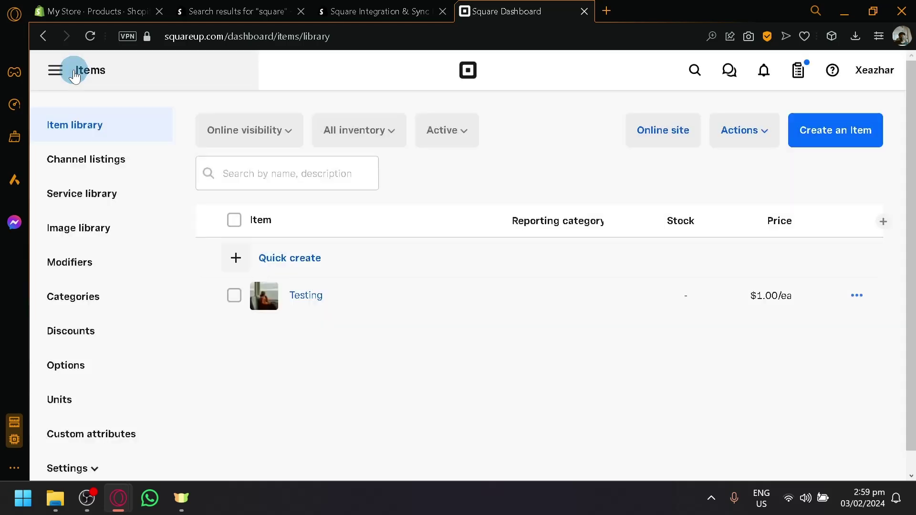
{"action": "left_click", "coordinate": [382, 11]}
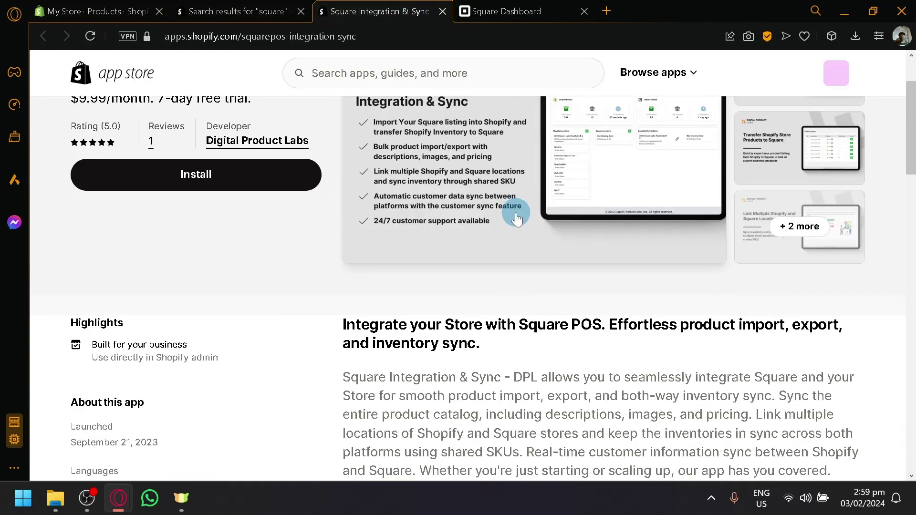
{"action": "scroll", "coordinate": [511, 210], "scroll_direction": "down", "scroll_amount": 8}
{"action": "scroll", "coordinate": [522, 238], "scroll_direction": "up", "scroll_amount": 2}
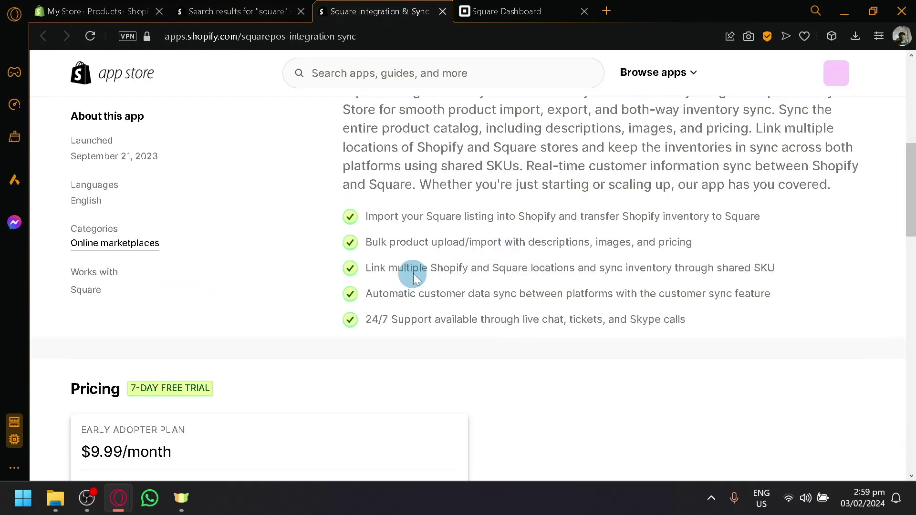
{"action": "left_click_drag", "start_coordinate": [404, 268], "coordinate": [524, 264]}
{"action": "left_click_drag", "start_coordinate": [607, 266], "coordinate": [776, 254]}
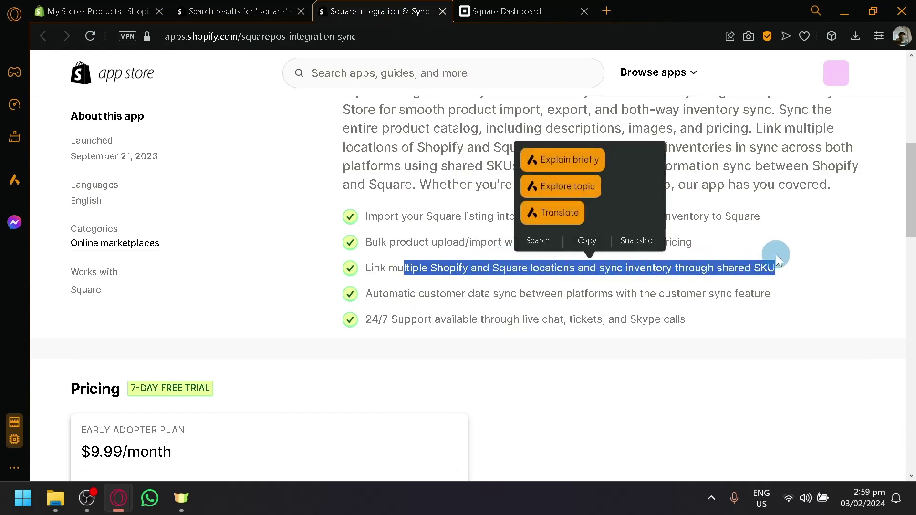
{"action": "left_click", "coordinate": [757, 259]}
{"action": "left_click", "coordinate": [435, 297]}
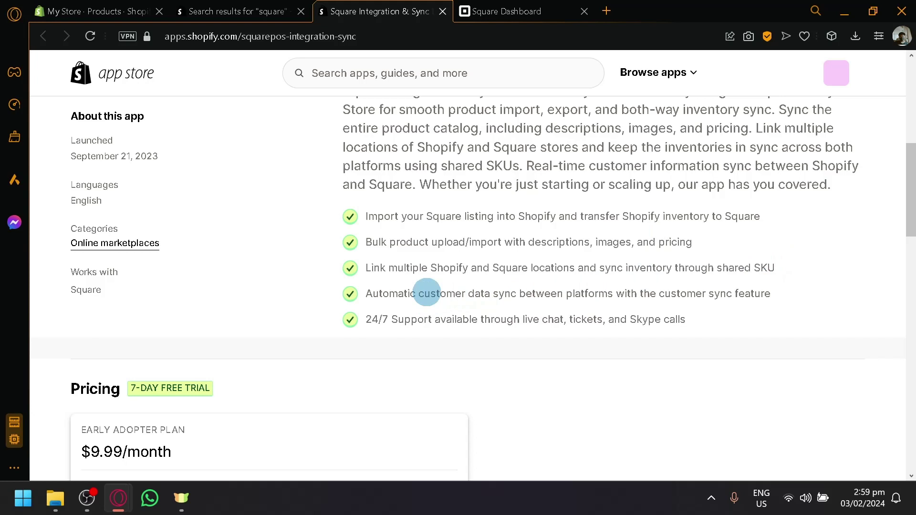
{"action": "double_click", "coordinate": [432, 268]}
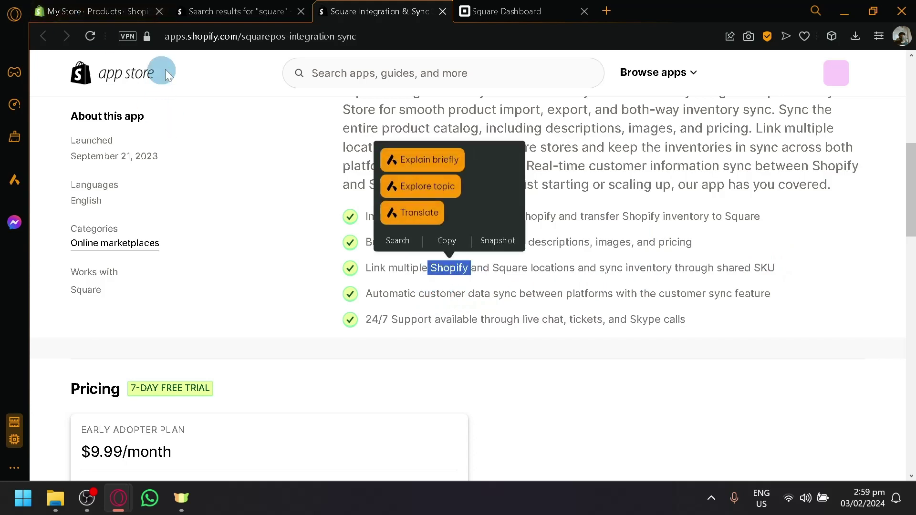
{"action": "left_click", "coordinate": [471, 284]}
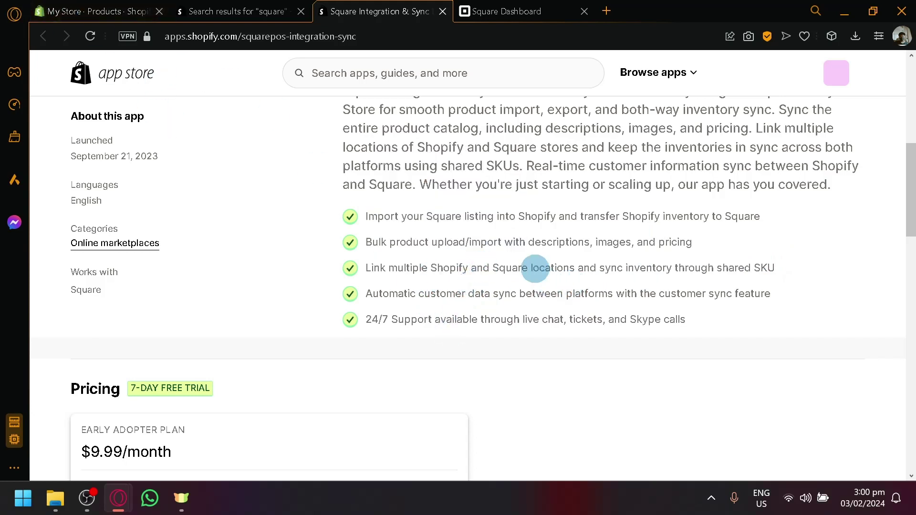
{"action": "left_click_drag", "start_coordinate": [521, 269], "coordinate": [442, 269]}
{"action": "left_click", "coordinate": [465, 292]}
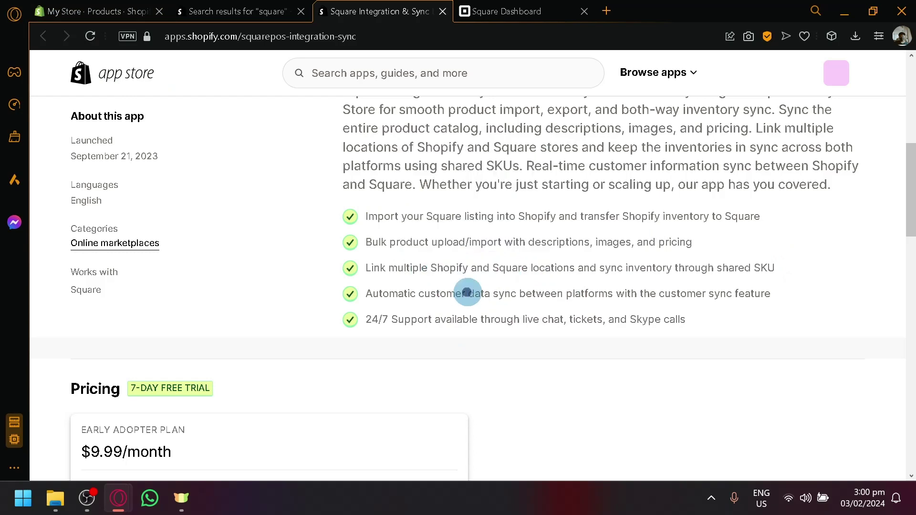
{"action": "double_click", "coordinate": [769, 268]}
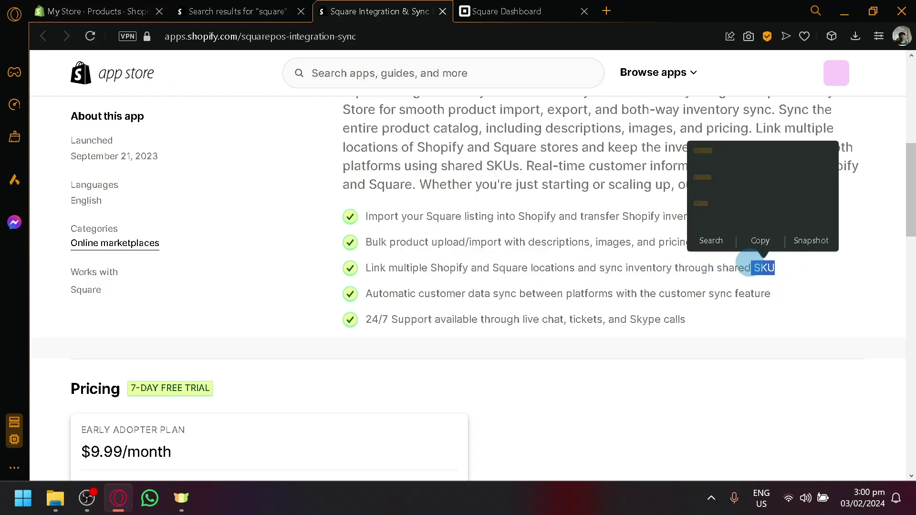
{"action": "left_click", "coordinate": [110, 10]}
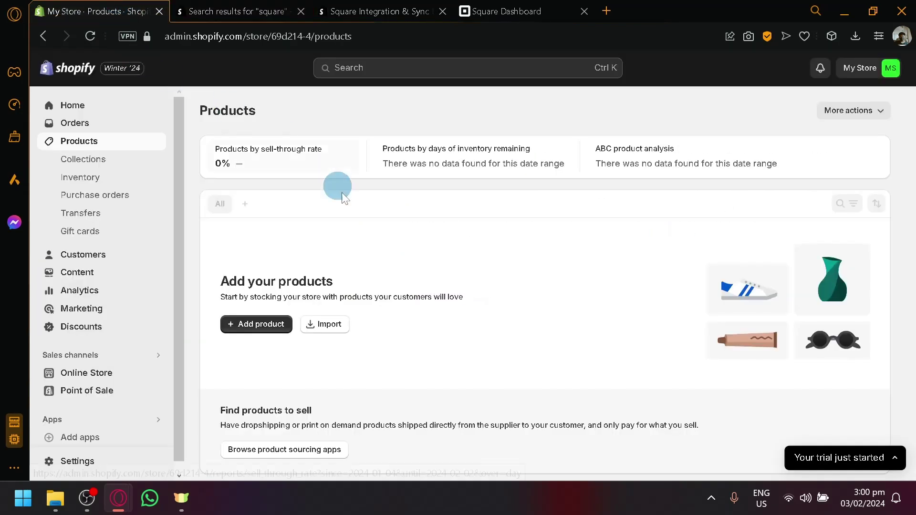
{"action": "left_click", "coordinate": [506, 6]}
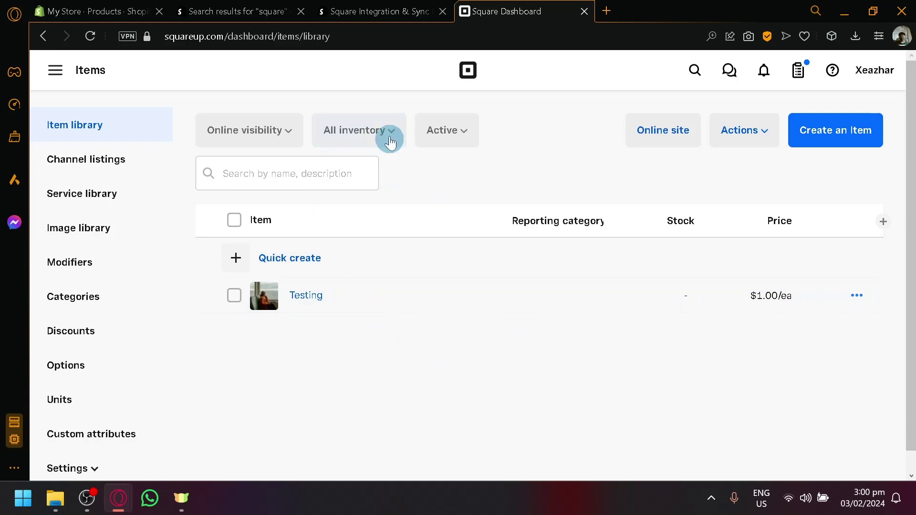
{"action": "left_click", "coordinate": [389, 11]}
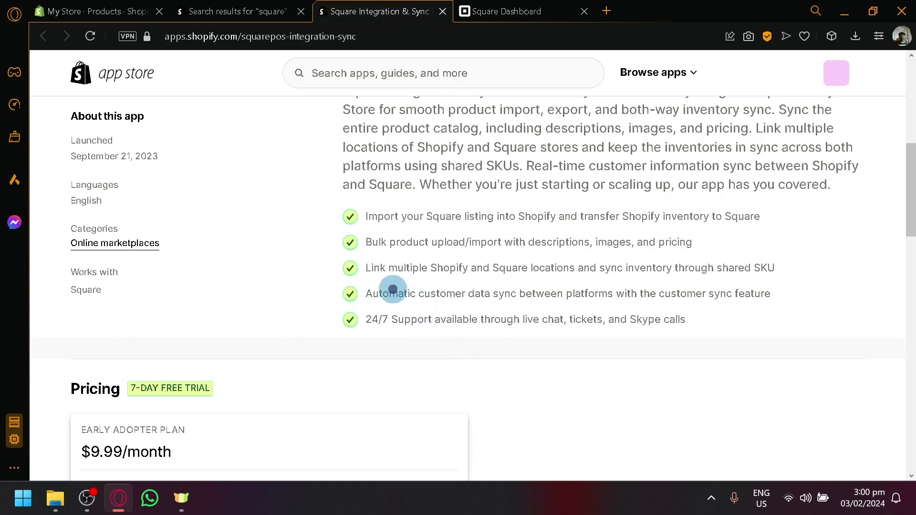
{"action": "left_click_drag", "start_coordinate": [390, 293], "coordinate": [680, 293]}
{"action": "left_click", "coordinate": [704, 313]}
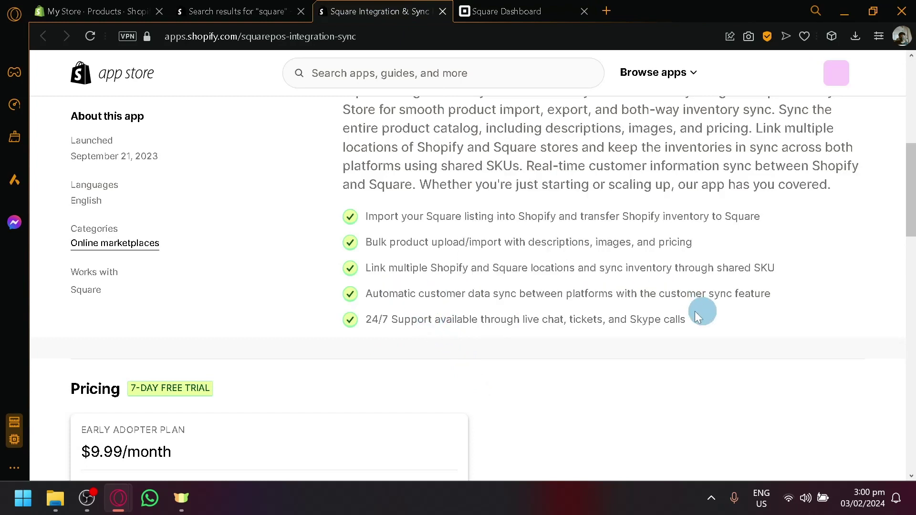
{"action": "left_click_drag", "start_coordinate": [480, 293], "coordinate": [761, 294]}
{"action": "left_click", "coordinate": [91, 11]}
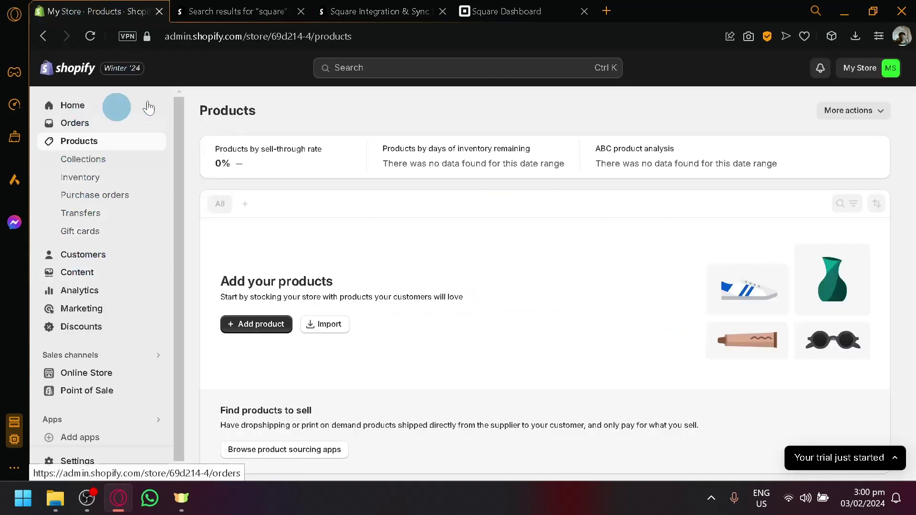
{"action": "left_click", "coordinate": [477, 9]}
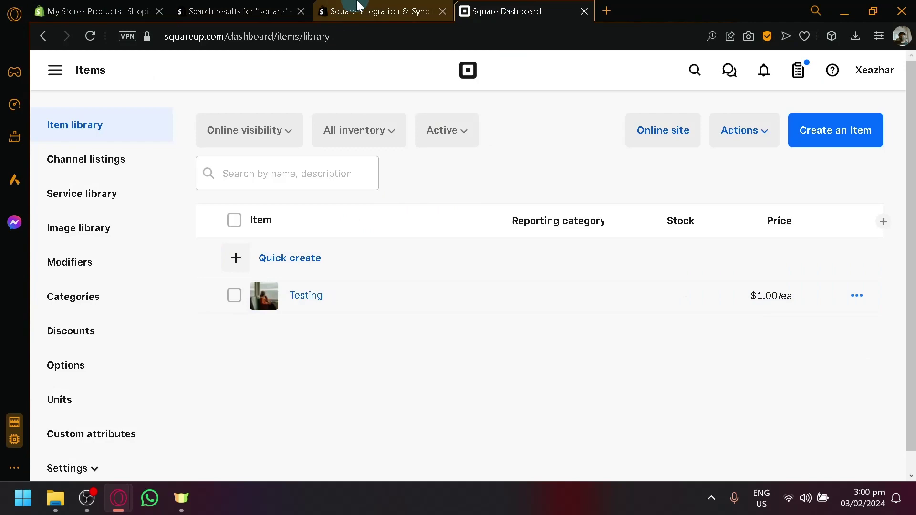
{"action": "left_click", "coordinate": [357, 8]}
{"action": "left_click", "coordinate": [508, 8]}
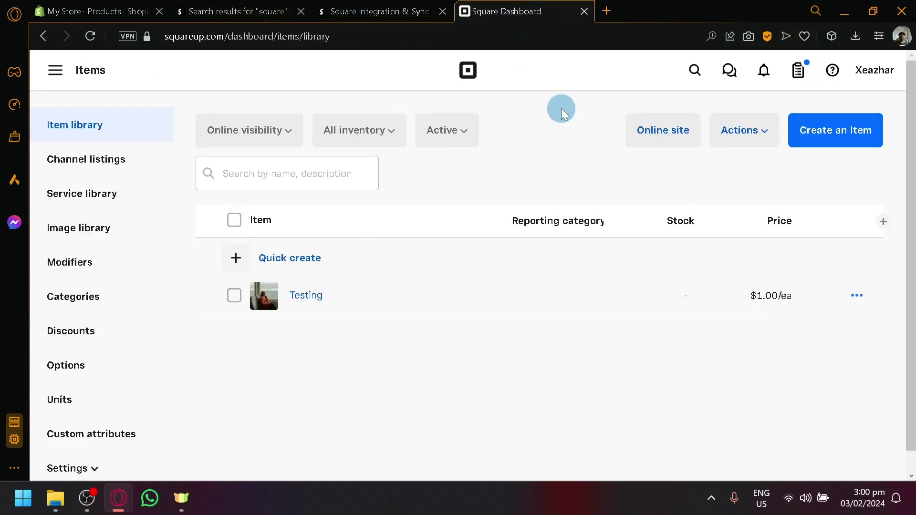
{"action": "left_click", "coordinate": [103, 9]}
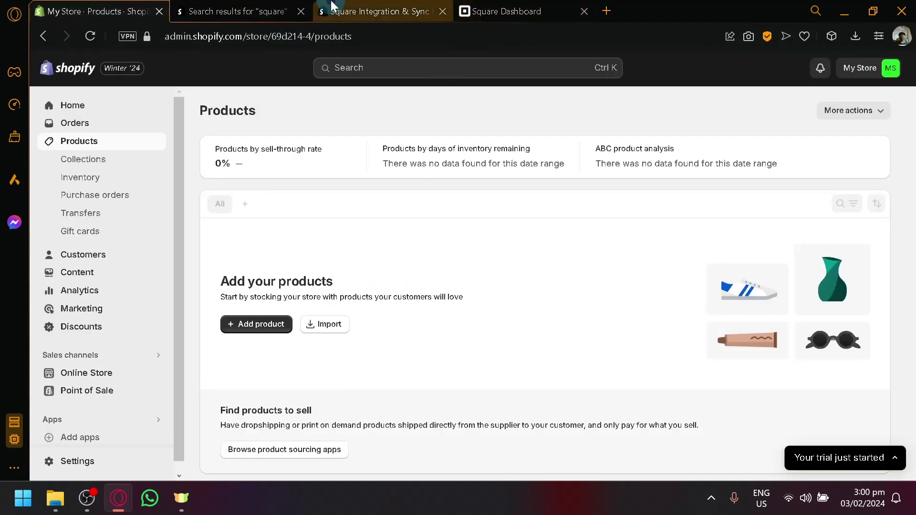
{"action": "left_click", "coordinate": [377, 11]}
{"action": "left_click_drag", "start_coordinate": [385, 333], "coordinate": [717, 331]}
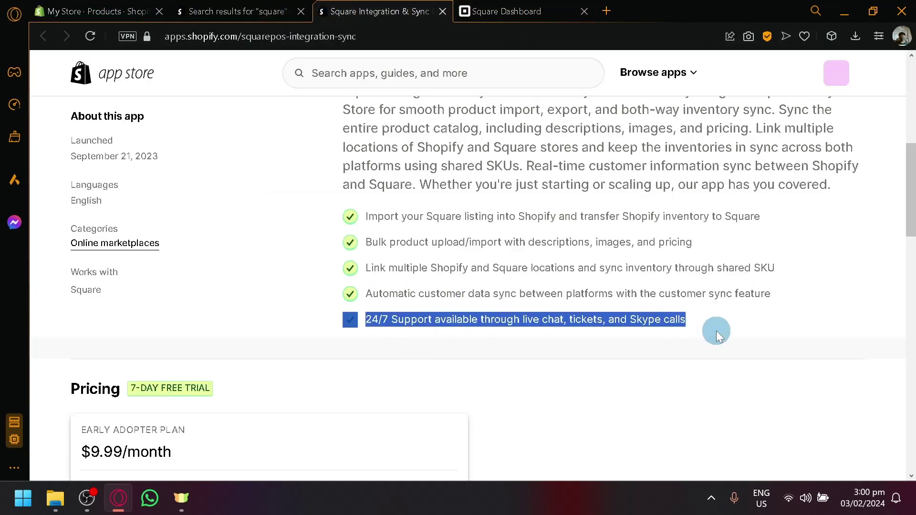
{"action": "left_click", "coordinate": [717, 331]}
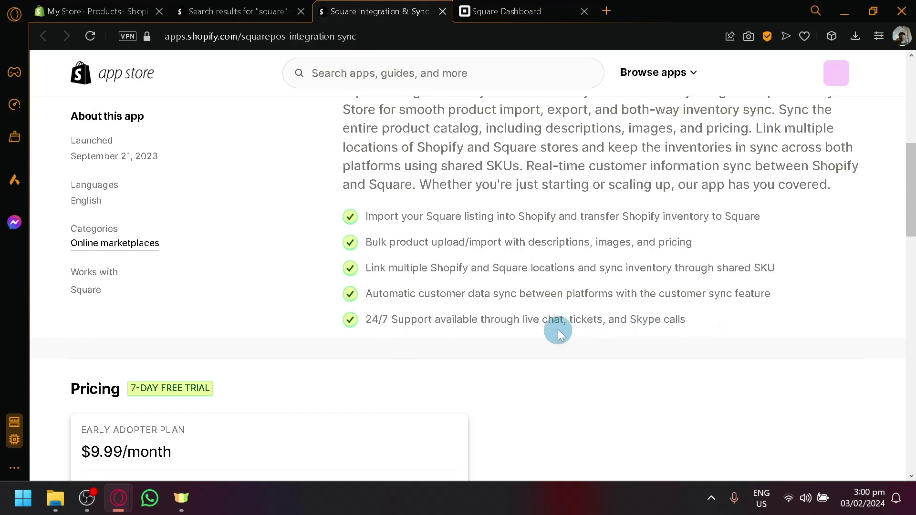
{"action": "scroll", "coordinate": [703, 329], "scroll_direction": "up", "scroll_amount": 10}
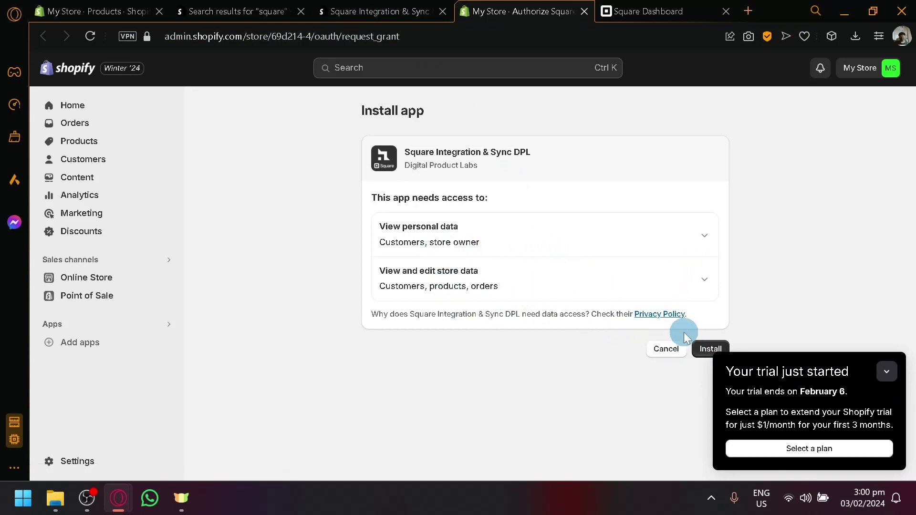
Accept the customer, product and order data access to install the app, and collapse the trial notice
{"action": "left_click", "coordinate": [708, 348]}
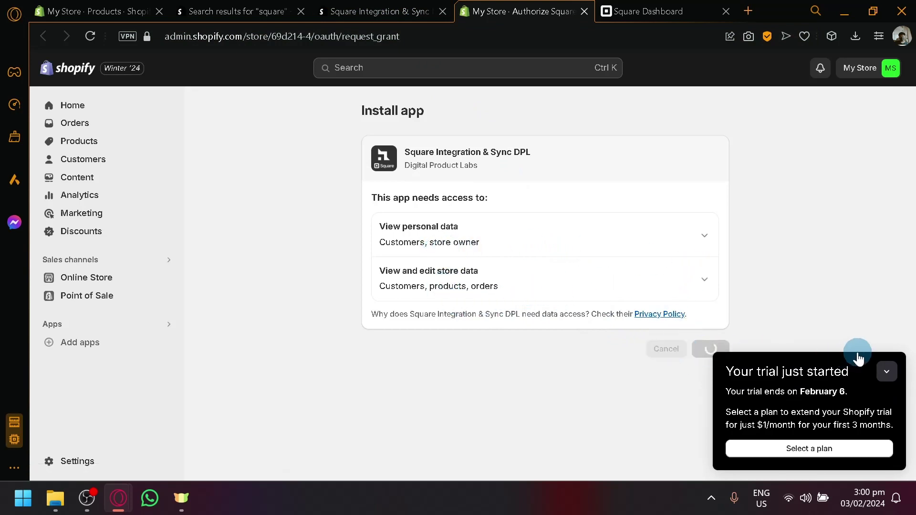
{"action": "left_click", "coordinate": [884, 374]}
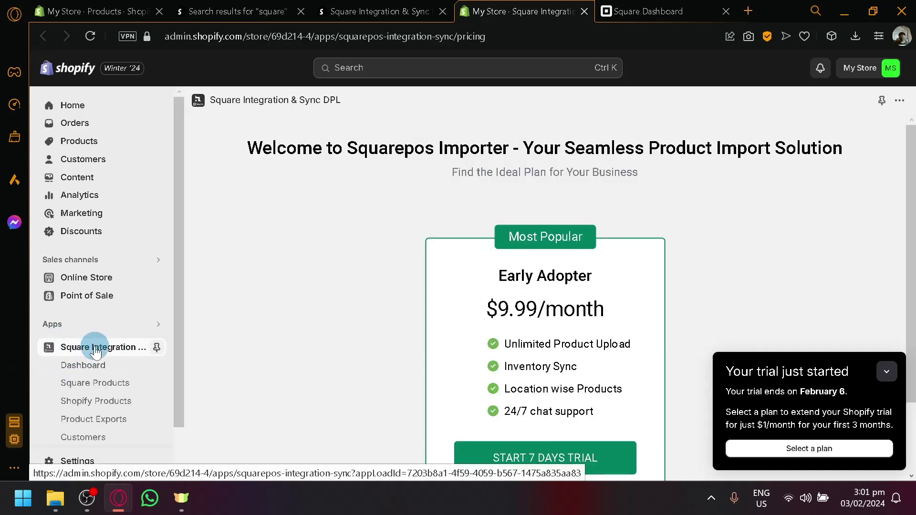
Scroll the pricing page to the $9.99/month Early Adopter plan and collapse the trial notice
{"action": "scroll", "coordinate": [545, 391], "scroll_direction": "down", "scroll_amount": 2}
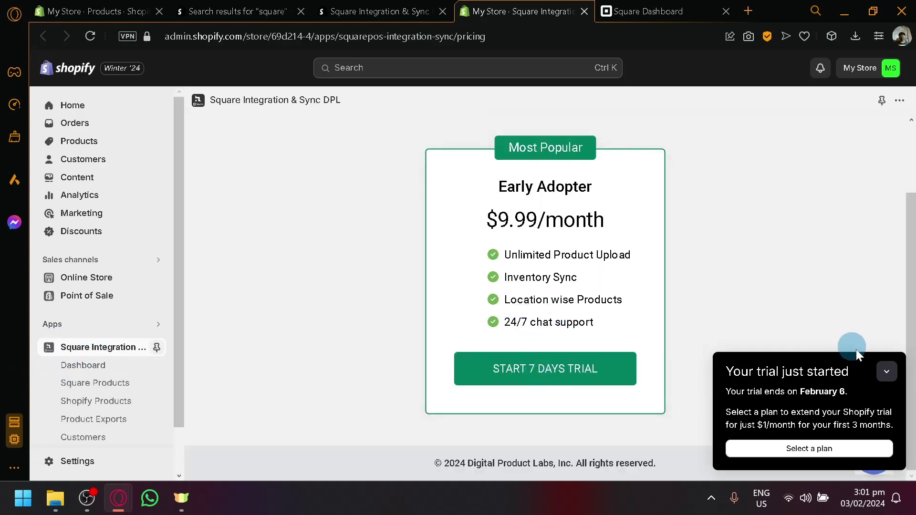
{"action": "left_click", "coordinate": [884, 376]}
Start the Early Adopter 7-day trial and review the $9.99 every-30-days subscription ending Feb 10
{"action": "scroll", "coordinate": [525, 310], "scroll_direction": "up", "scroll_amount": 2}
{"action": "scroll", "coordinate": [570, 376], "scroll_direction": "down", "scroll_amount": 2}
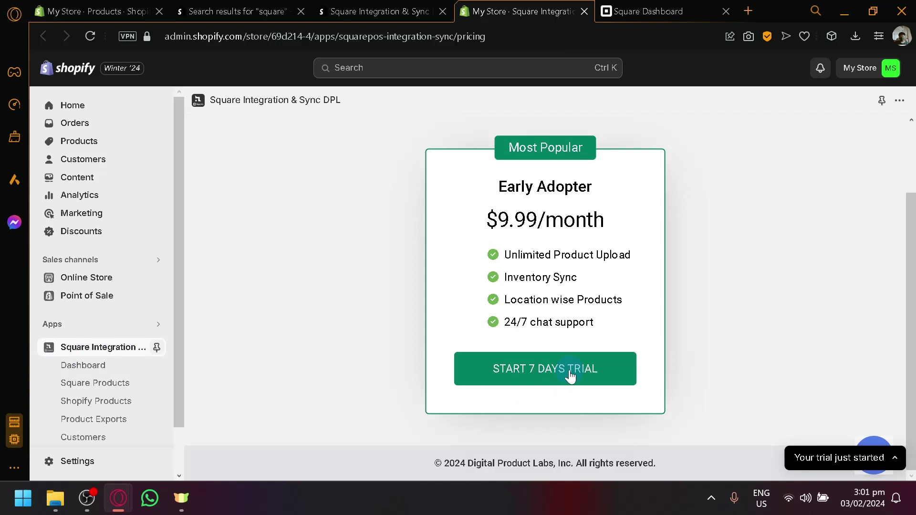
{"action": "left_click", "coordinate": [554, 381]}
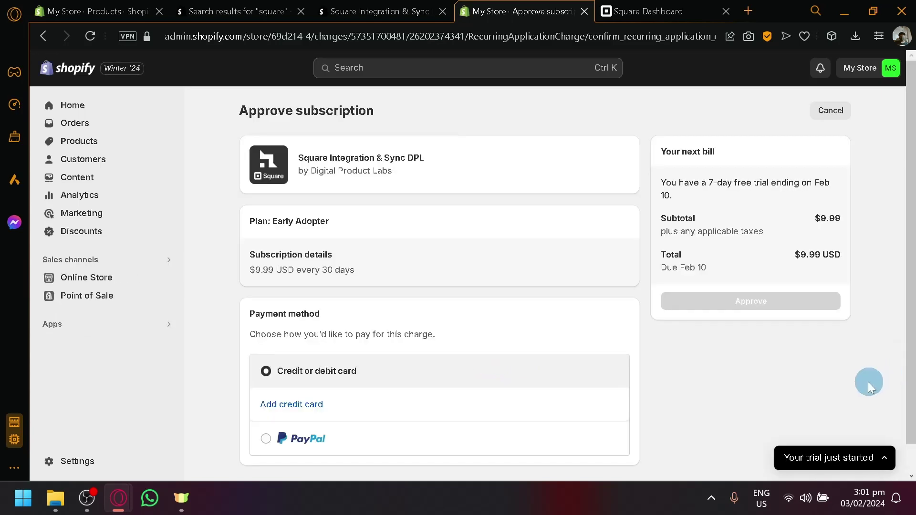
{"action": "scroll", "coordinate": [572, 387], "scroll_direction": "down", "scroll_amount": 1}
{"action": "scroll", "coordinate": [346, 216], "scroll_direction": "up", "scroll_amount": 1}
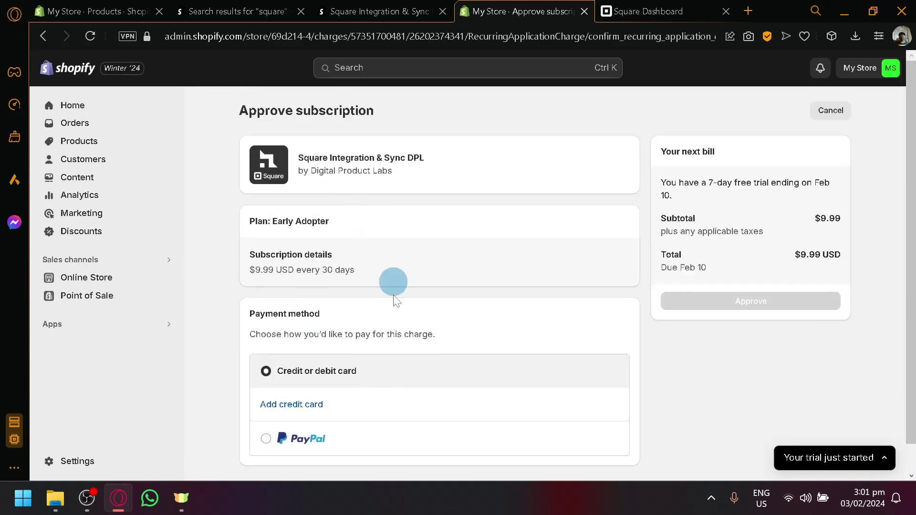
{"action": "scroll", "coordinate": [233, 301], "scroll_direction": "down", "scroll_amount": 1}
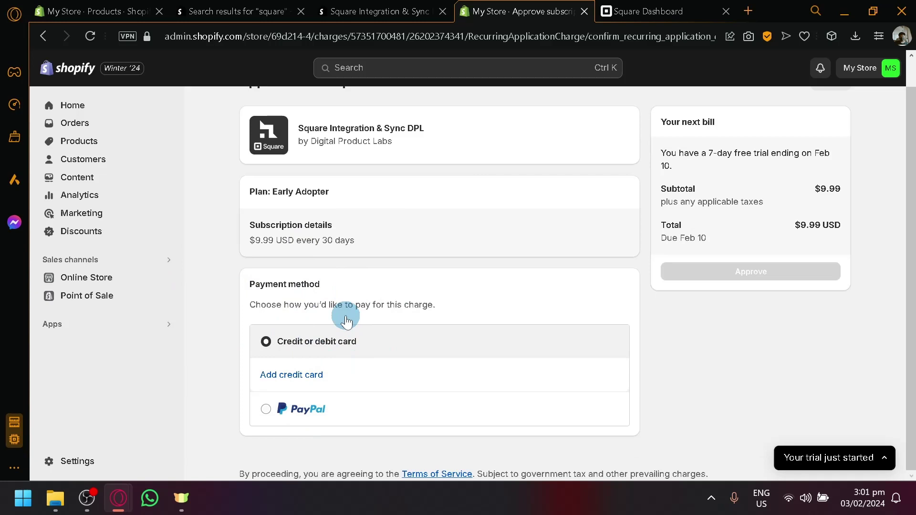
{"action": "scroll", "coordinate": [619, 319], "scroll_direction": "up", "scroll_amount": 1}
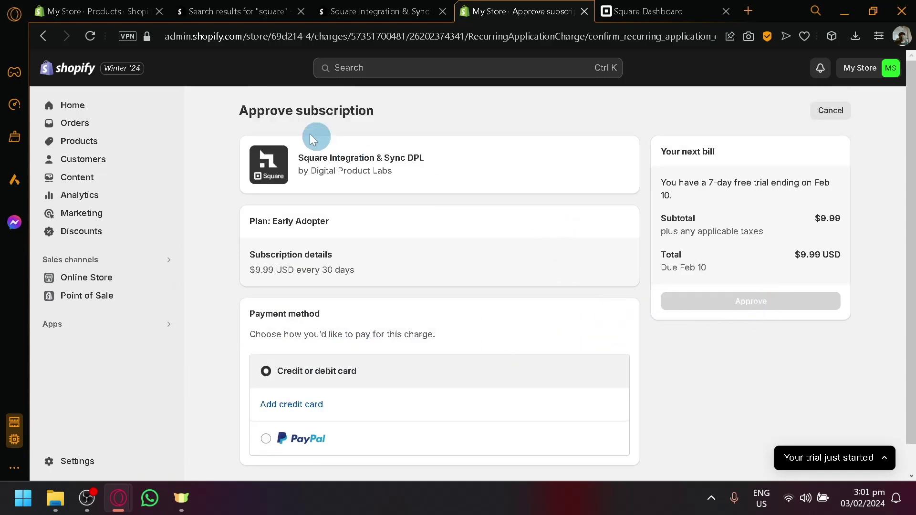
Leave the subscription unapproved, return to the pricing page, and bring Square's Item library into view
{"action": "left_click", "coordinate": [44, 36]}
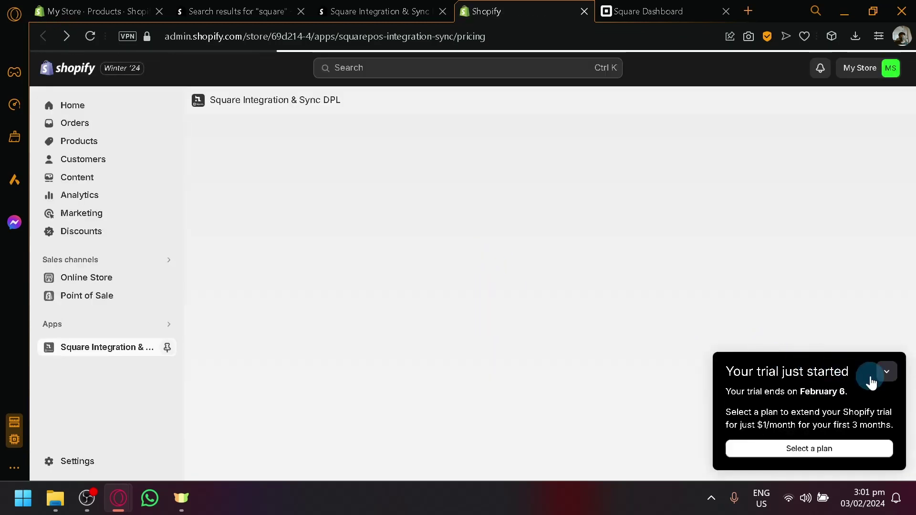
{"action": "left_click", "coordinate": [884, 380]}
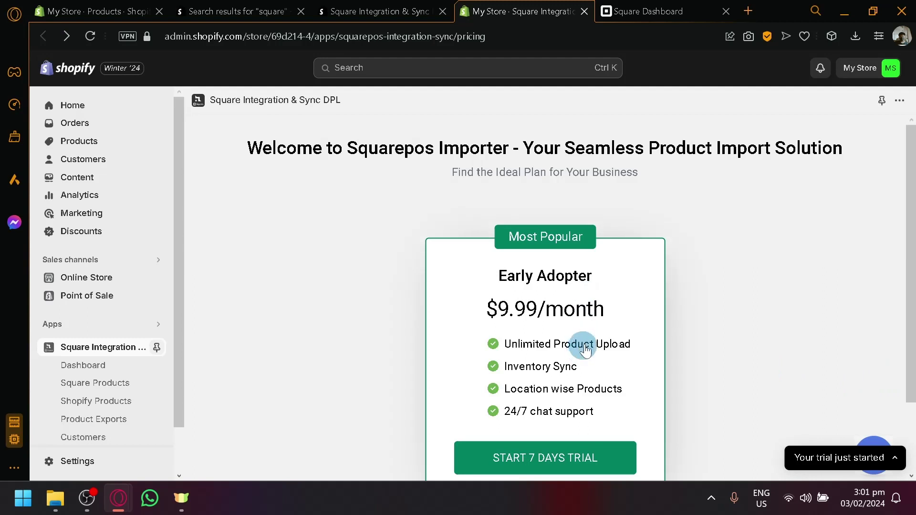
{"action": "scroll", "coordinate": [583, 334], "scroll_direction": "down", "scroll_amount": 2}
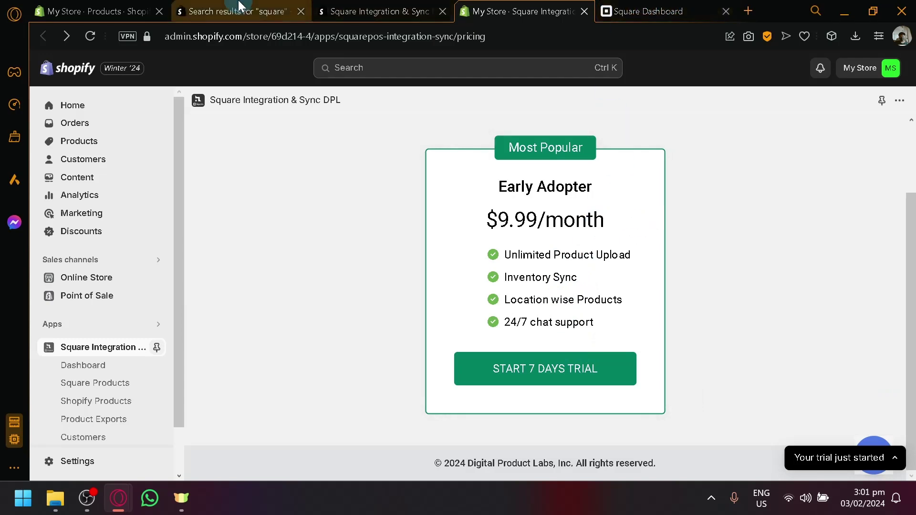
{"action": "left_click", "coordinate": [134, 9]}
{"action": "left_click_drag", "start_coordinate": [673, 6], "coordinate": [239, 5]}
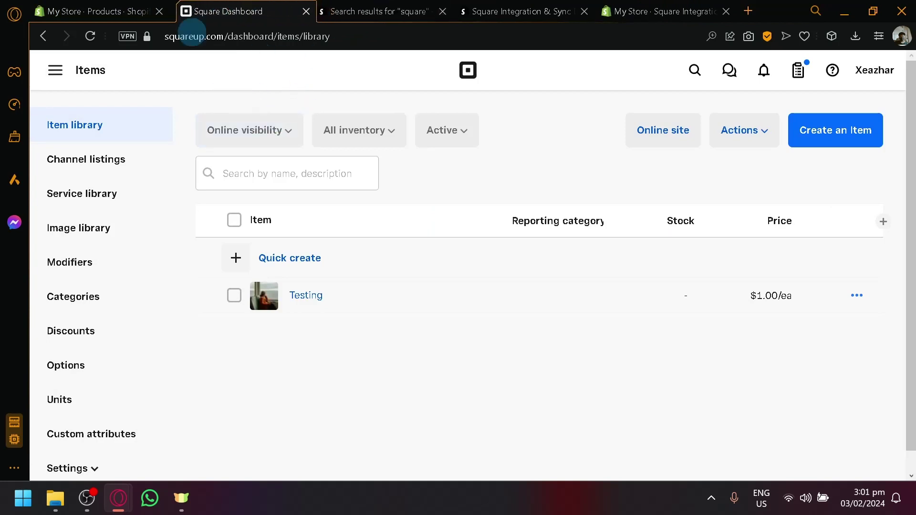
Preview the hello Square Online site and open its 'Introducing the fall collection' homepage in a new tab
{"action": "left_click", "coordinate": [56, 70]}
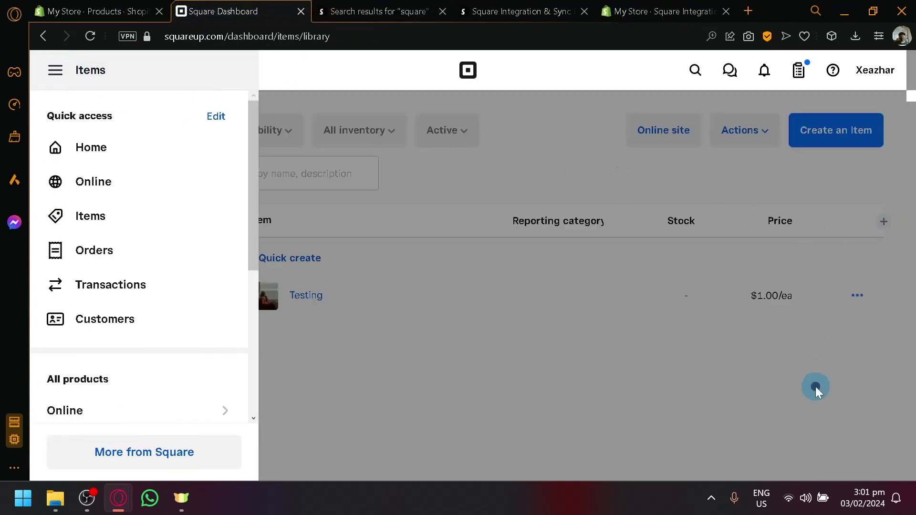
{"action": "left_click", "coordinate": [816, 387]}
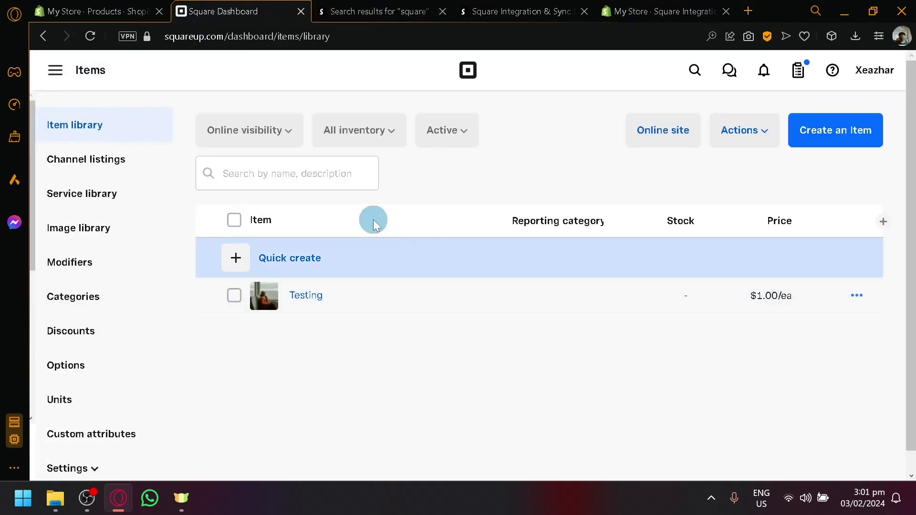
{"action": "left_click", "coordinate": [630, 117]}
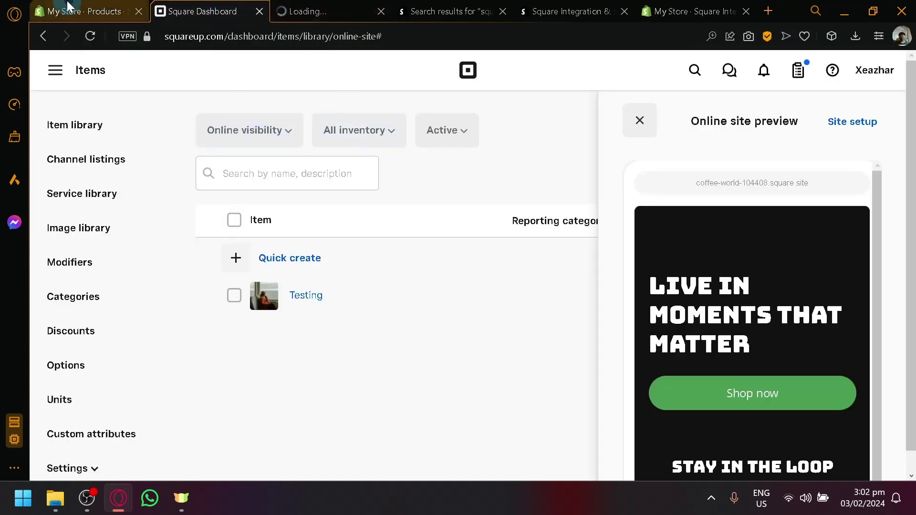
{"action": "left_click", "coordinate": [69, 6]}
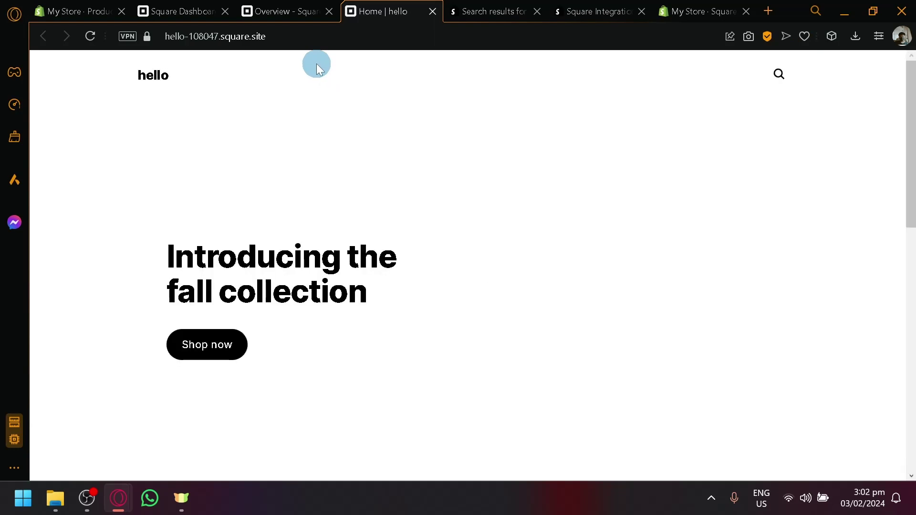
View the storefront's Shop now page, then close the storefront tab to reach the Overview dashboard
{"action": "scroll", "coordinate": [300, 356], "scroll_direction": "down", "scroll_amount": 10}
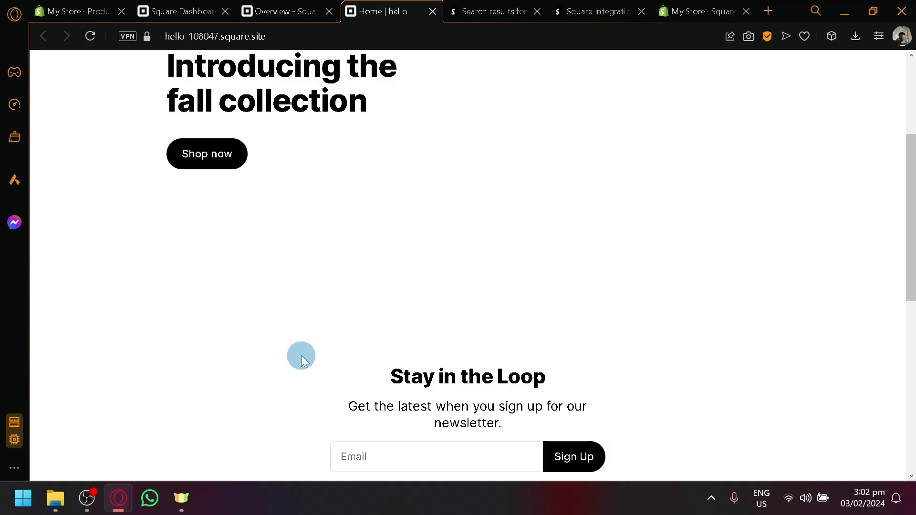
{"action": "scroll", "coordinate": [296, 348], "scroll_direction": "up", "scroll_amount": 10}
{"action": "left_click", "coordinate": [211, 355]}
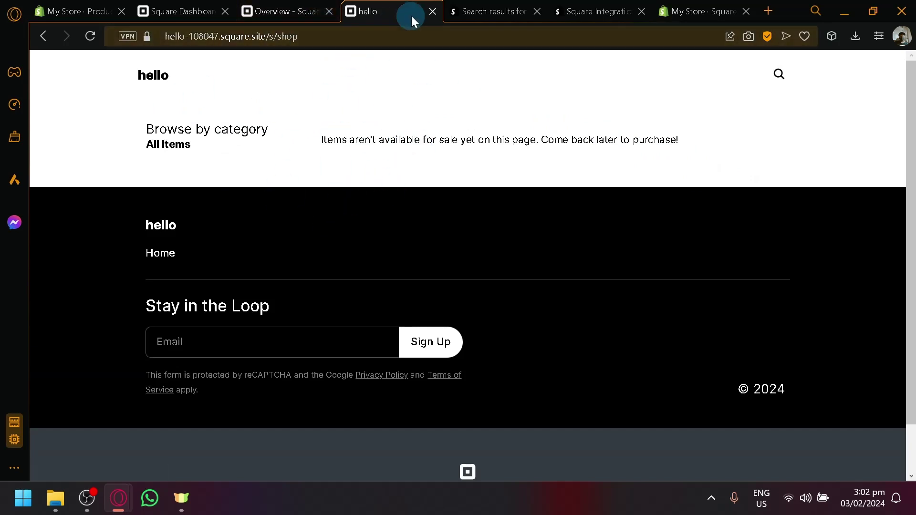
{"action": "left_click", "coordinate": [436, 13]}
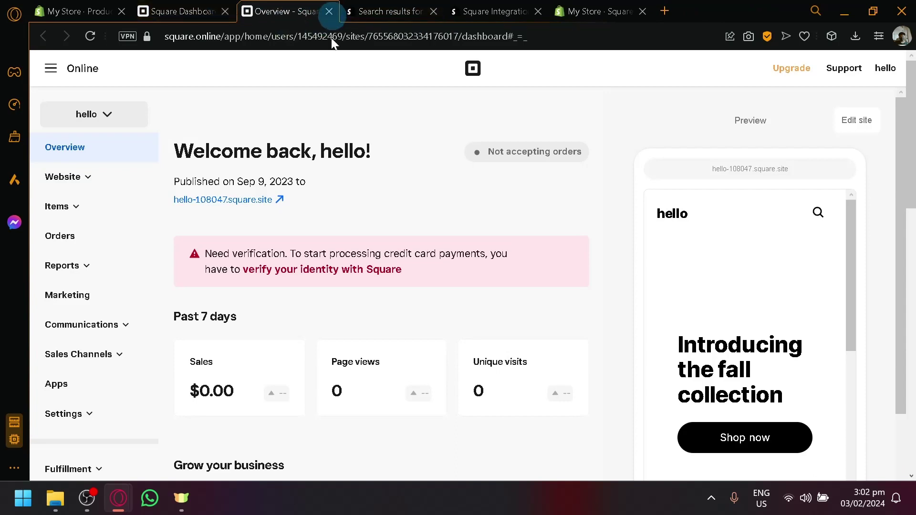
Close the Square Online Overview tab and both Square Integration & Sync app tabs
{"action": "left_click", "coordinate": [329, 11]}
{"action": "left_click", "coordinate": [557, 6]}
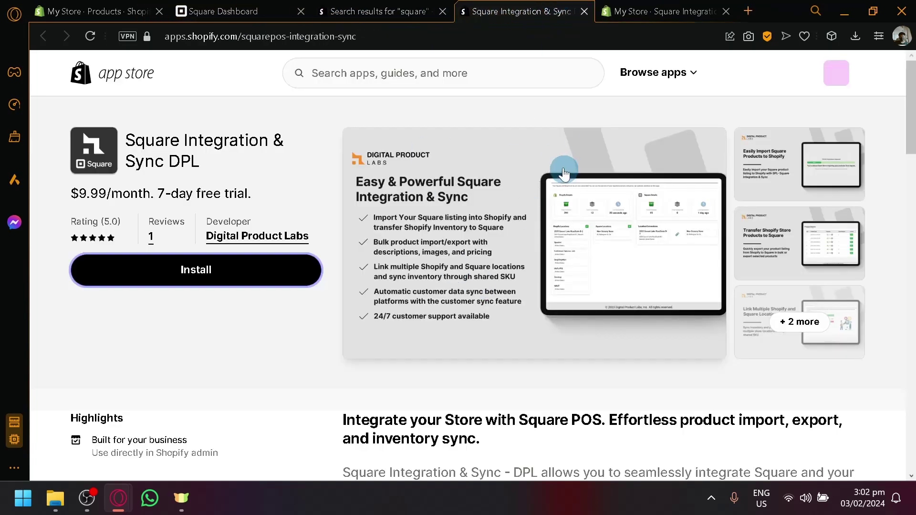
{"action": "left_click", "coordinate": [584, 11]}
{"action": "left_click", "coordinate": [584, 11]}
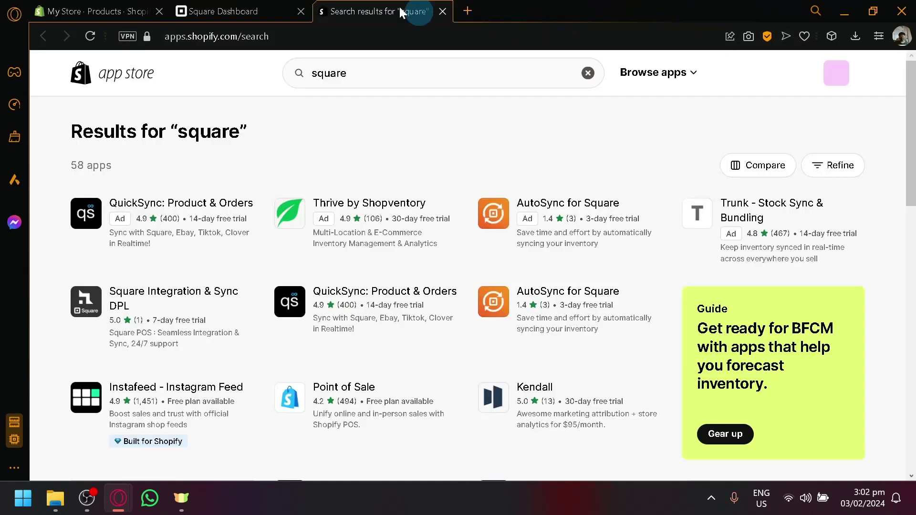
{"action": "left_click", "coordinate": [96, 11]}
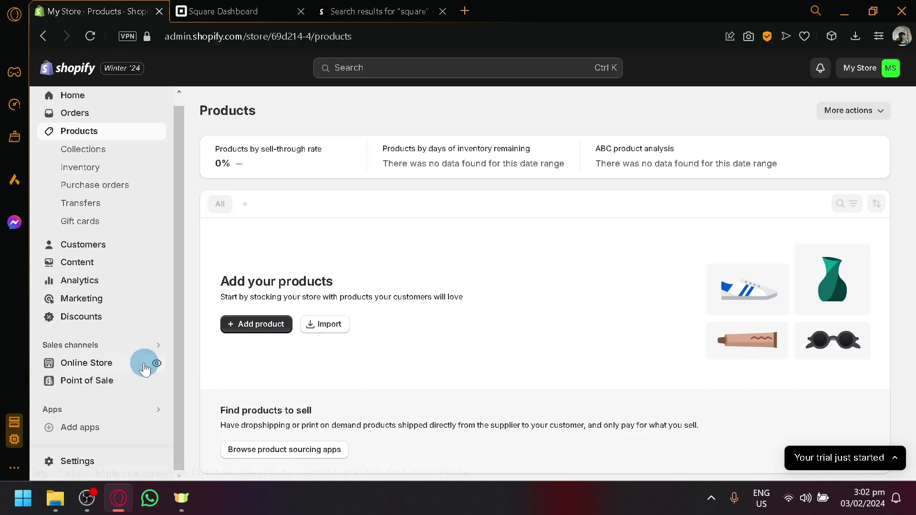
Dismiss the Online site preview in Square's Item library and return to Shopify Products
{"action": "left_click", "coordinate": [278, 7]}
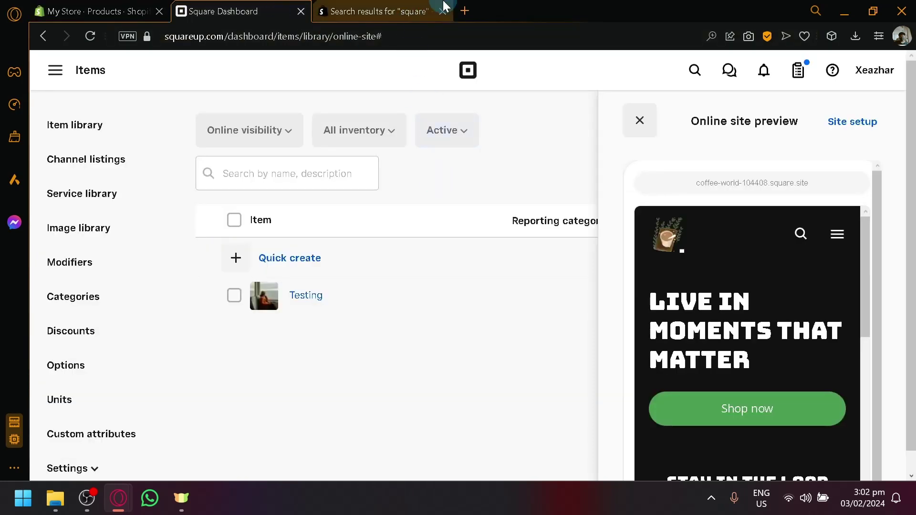
{"action": "left_click", "coordinate": [371, 6]}
{"action": "left_click", "coordinate": [266, 7]}
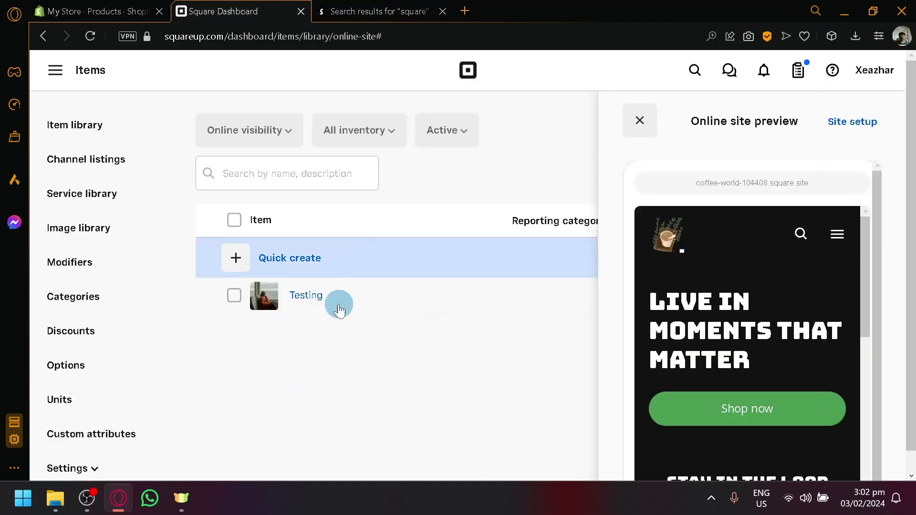
{"action": "left_click", "coordinate": [630, 134]}
{"action": "left_click", "coordinate": [96, 11]}
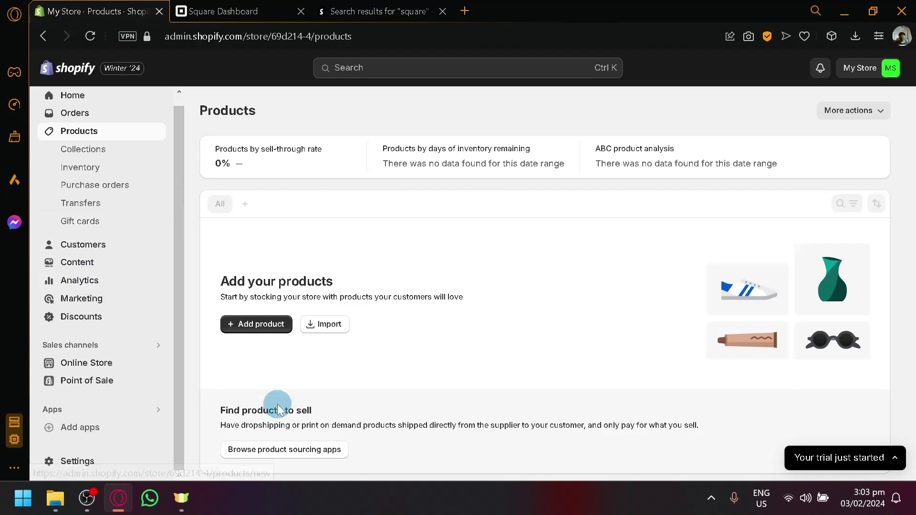
Go to the Square Dashboard Home page through the navigation menu
{"action": "left_click", "coordinate": [262, 6]}
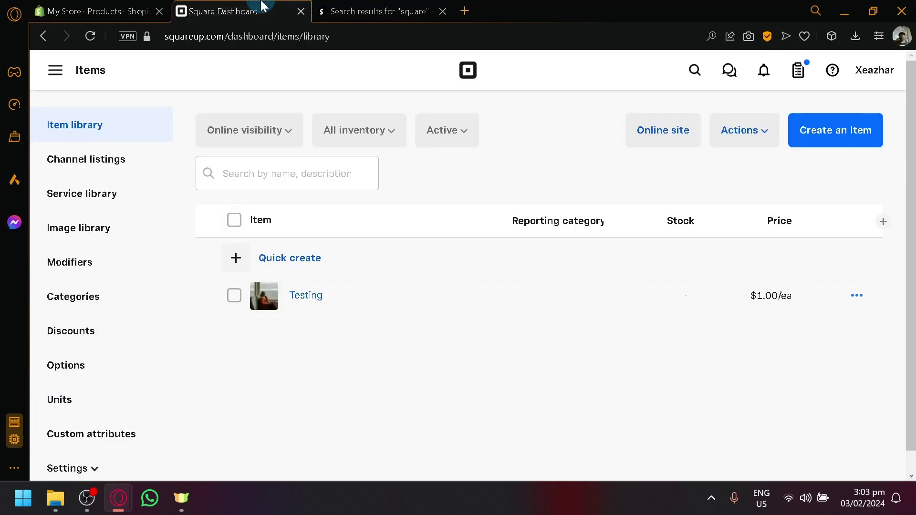
{"action": "scroll", "coordinate": [307, 249], "scroll_direction": "down", "scroll_amount": 1}
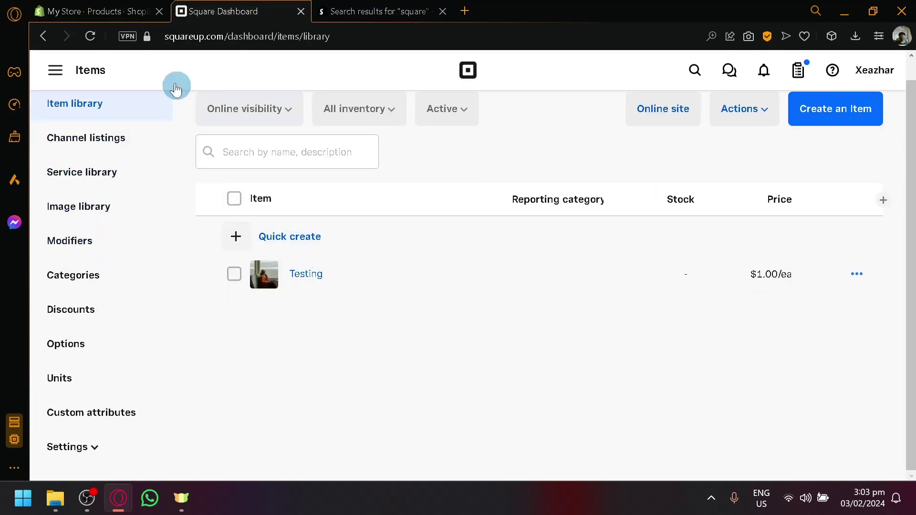
{"action": "left_click", "coordinate": [61, 86]}
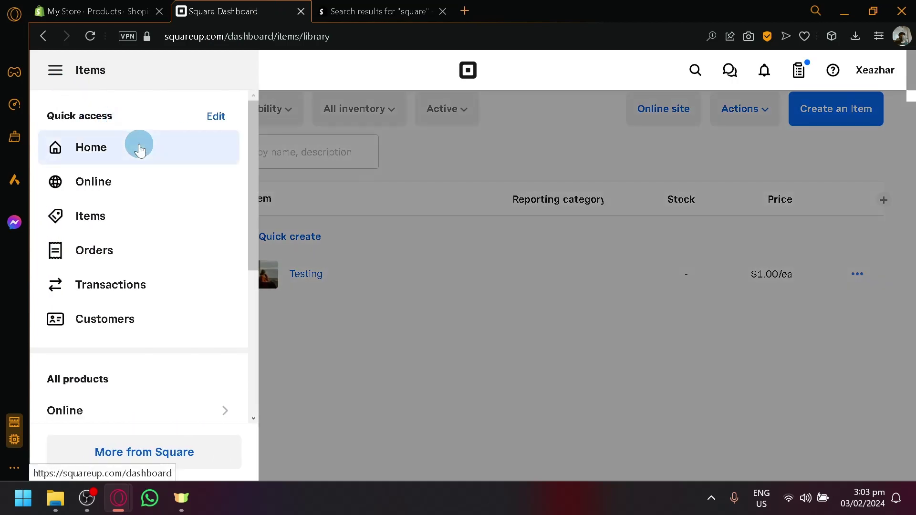
{"action": "left_click", "coordinate": [140, 151]}
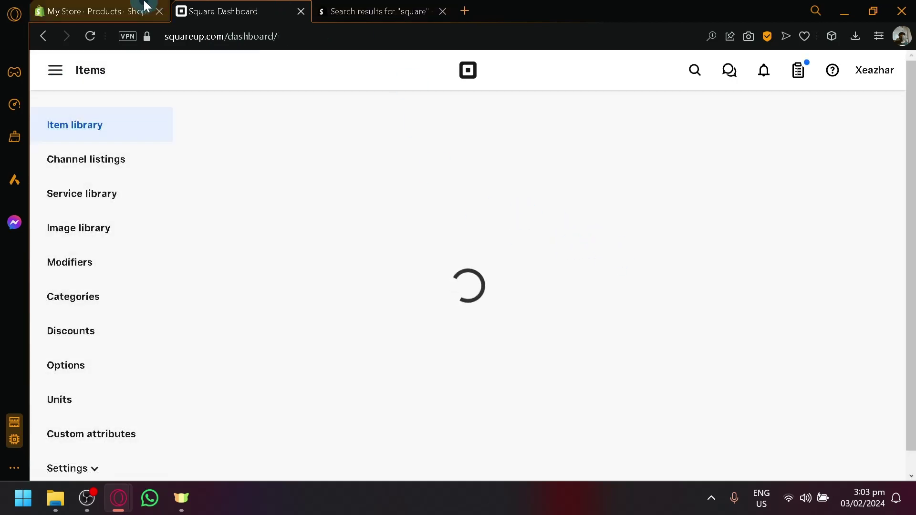
Compare Shopify Products with the Square home page showing 9% setup and $0.00 net sales
{"action": "left_click", "coordinate": [120, 7]}
{"action": "left_click", "coordinate": [243, 7]}
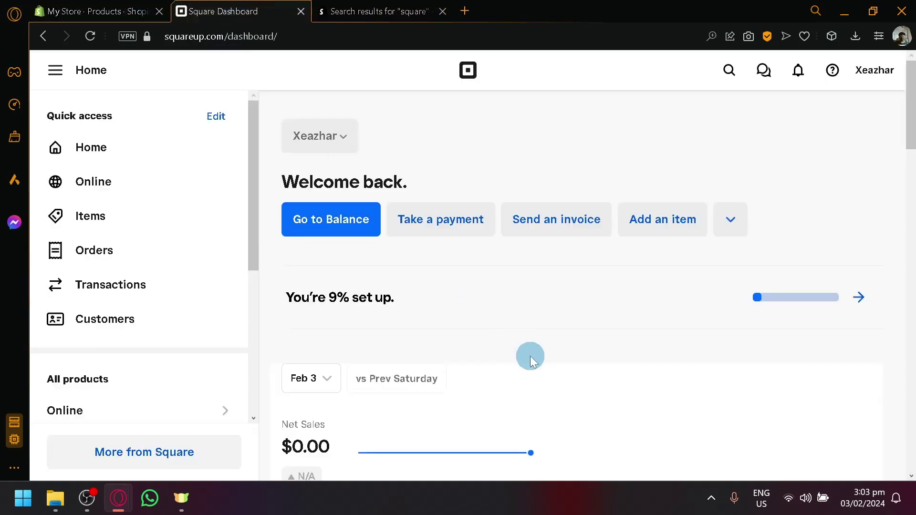
{"action": "scroll", "coordinate": [546, 358], "scroll_direction": "down", "scroll_amount": 4}
{"action": "scroll", "coordinate": [525, 348], "scroll_direction": "up", "scroll_amount": 2}
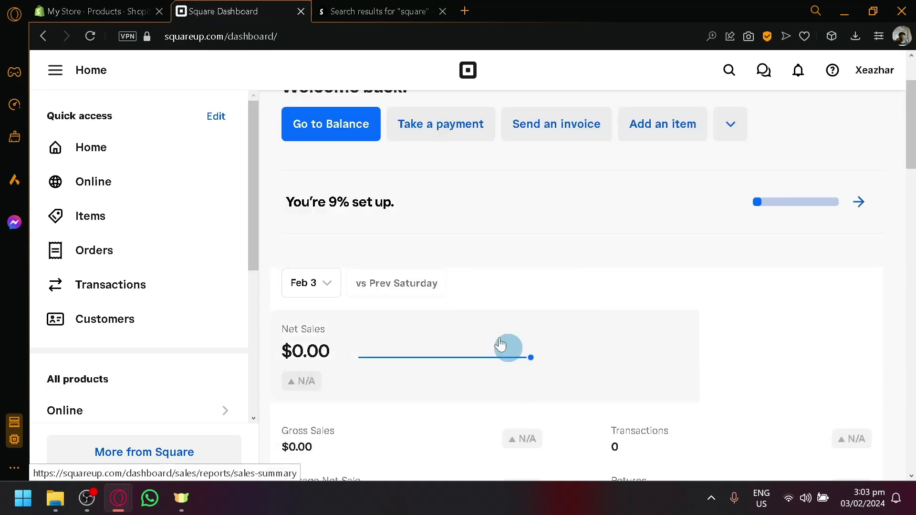
{"action": "left_click", "coordinate": [102, 9]}
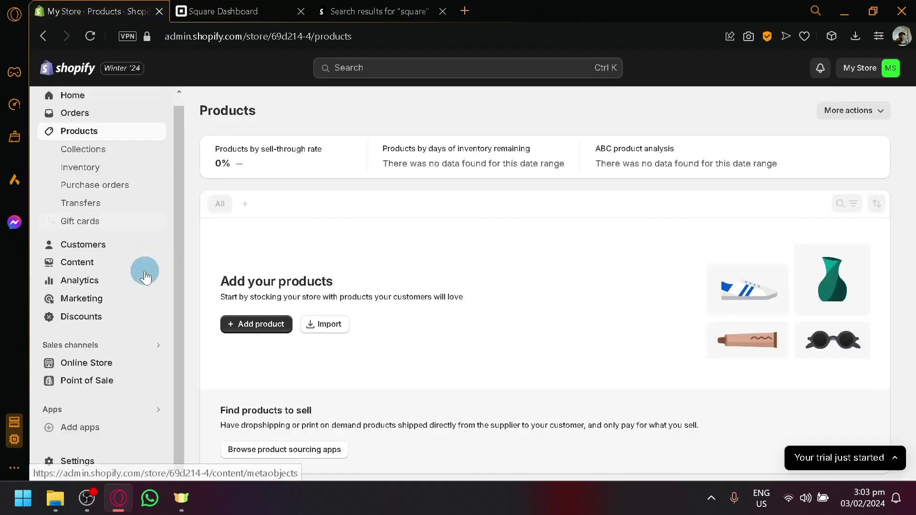
{"action": "left_click", "coordinate": [248, 7]}
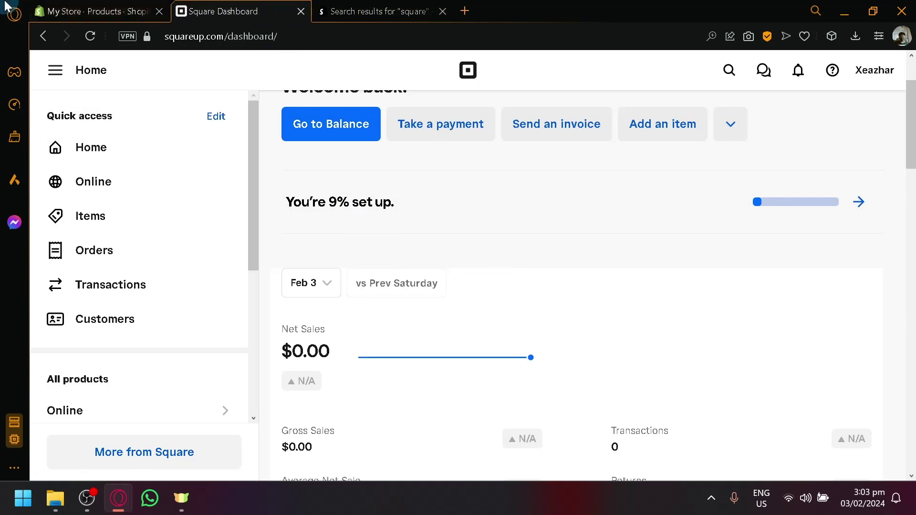
{"action": "scroll", "coordinate": [268, 203], "scroll_direction": "up", "scroll_amount": 2}
{"action": "scroll", "coordinate": [214, 219], "scroll_direction": "down", "scroll_amount": 5}
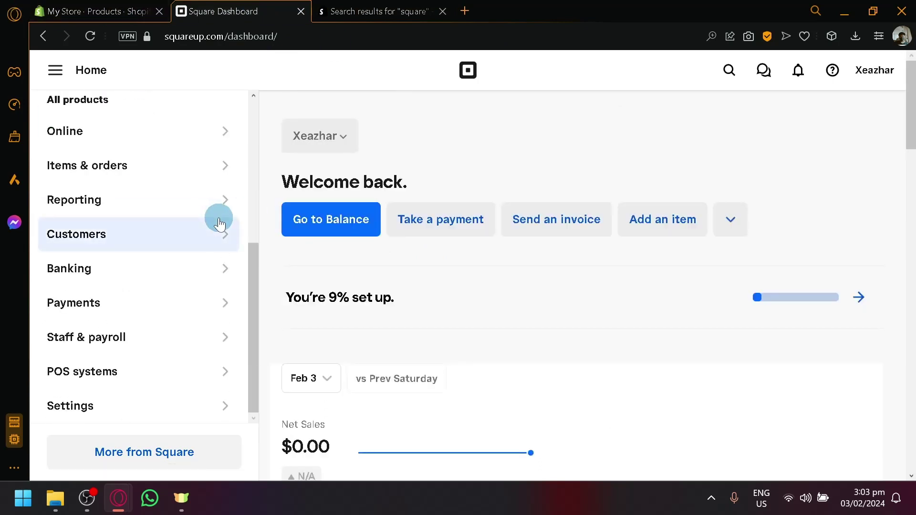
{"action": "scroll", "coordinate": [226, 228], "scroll_direction": "up", "scroll_amount": 5}
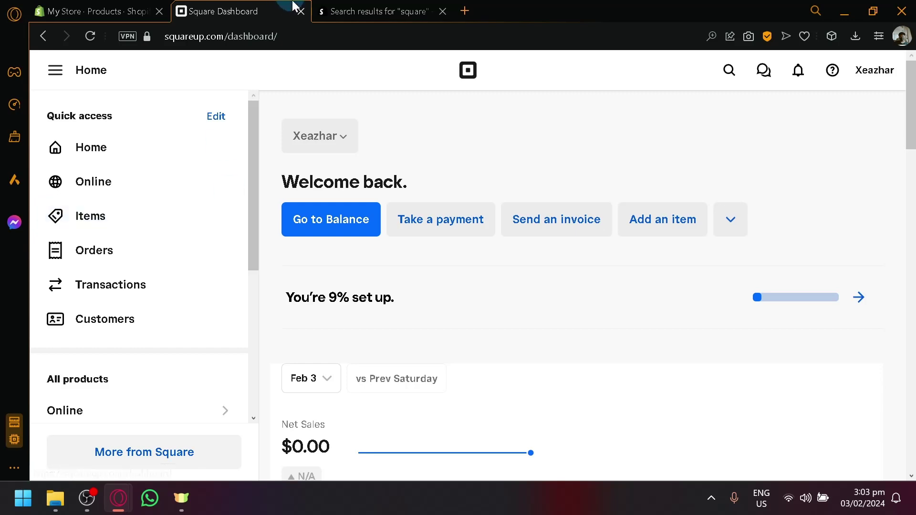
Open the Square Integration & Sync DPL listing and view all Digital Product Labs apps
{"action": "left_click", "coordinate": [348, 11]}
{"action": "scroll", "coordinate": [310, 348], "scroll_direction": "down", "scroll_amount": 4}
{"action": "scroll", "coordinate": [257, 330], "scroll_direction": "up", "scroll_amount": 4}
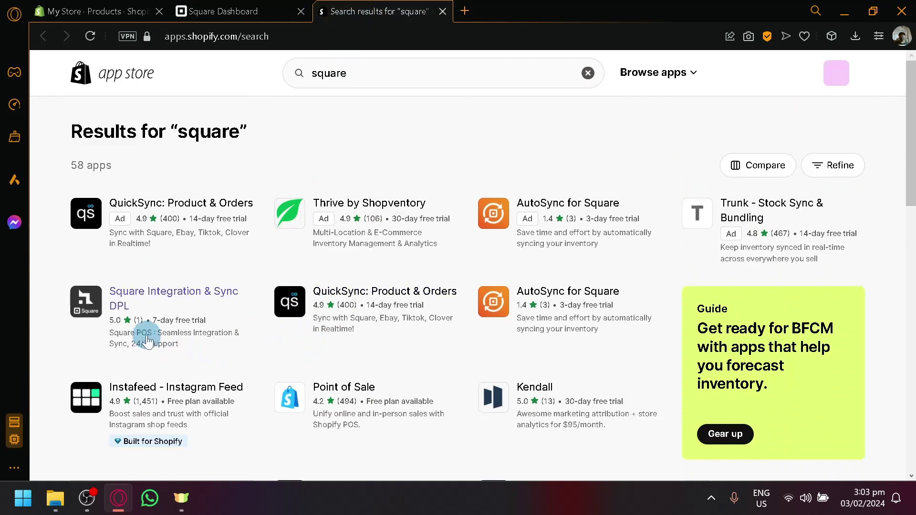
{"action": "left_click", "coordinate": [150, 301]}
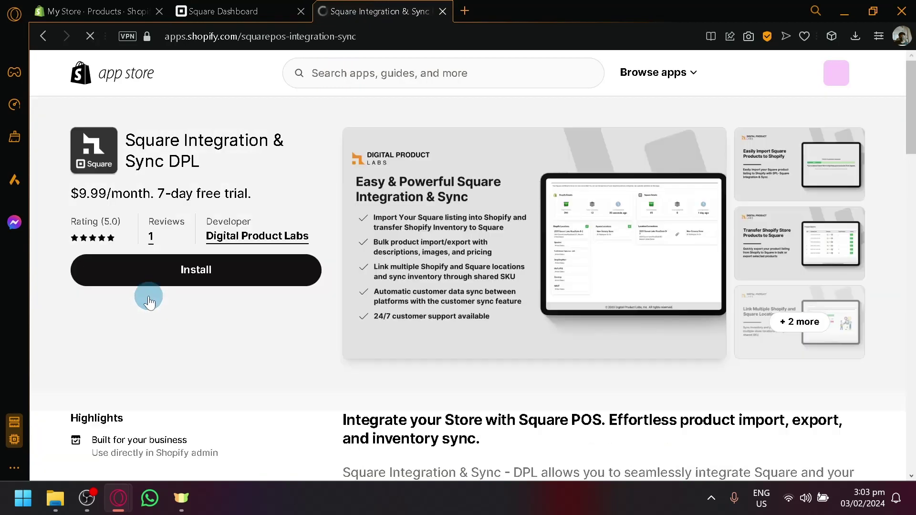
{"action": "left_click", "coordinate": [239, 238]}
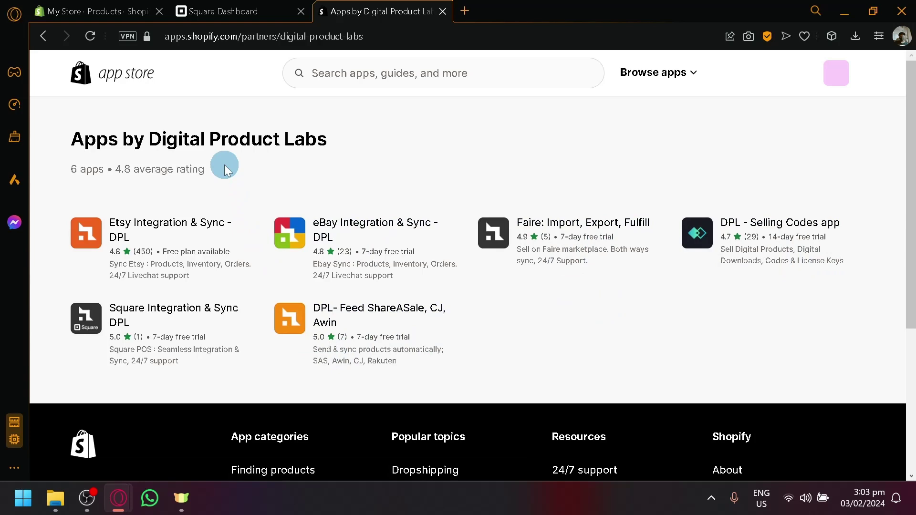
{"action": "left_click", "coordinate": [93, 11]}
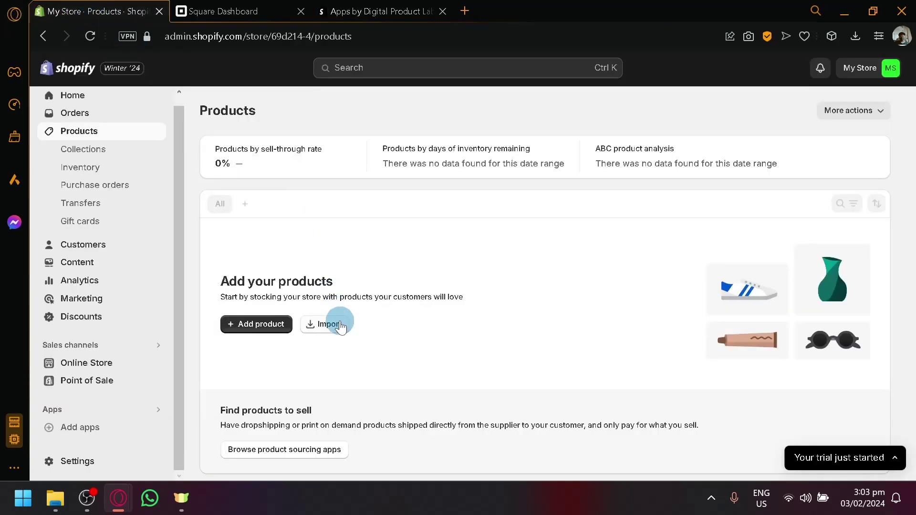